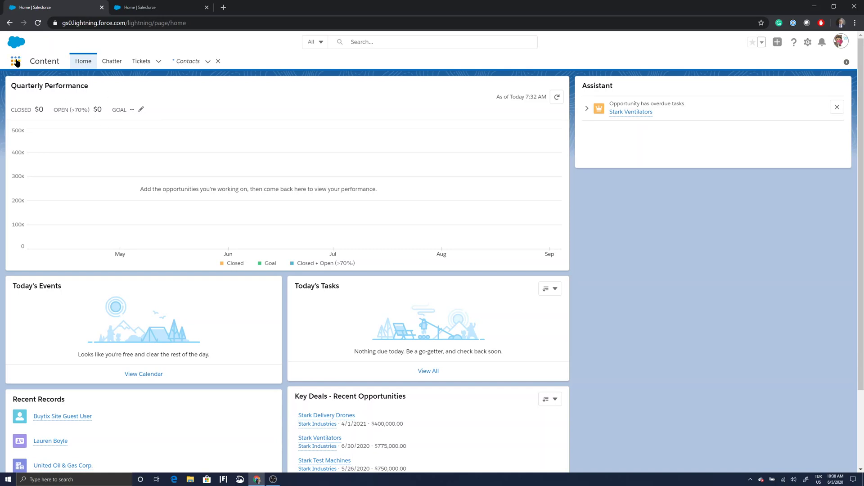
From Setup Flows, open version 6 of Buy Ticket in Summer 20 in Flow Builder.
{"action": "left_click", "coordinate": [144, 8]}
{"action": "left_click", "coordinate": [52, 102]}
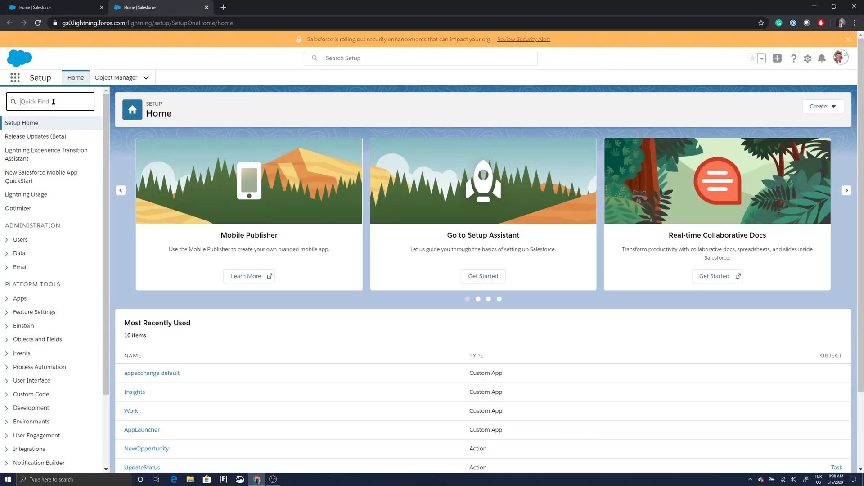
{"action": "type", "text": "flow"}
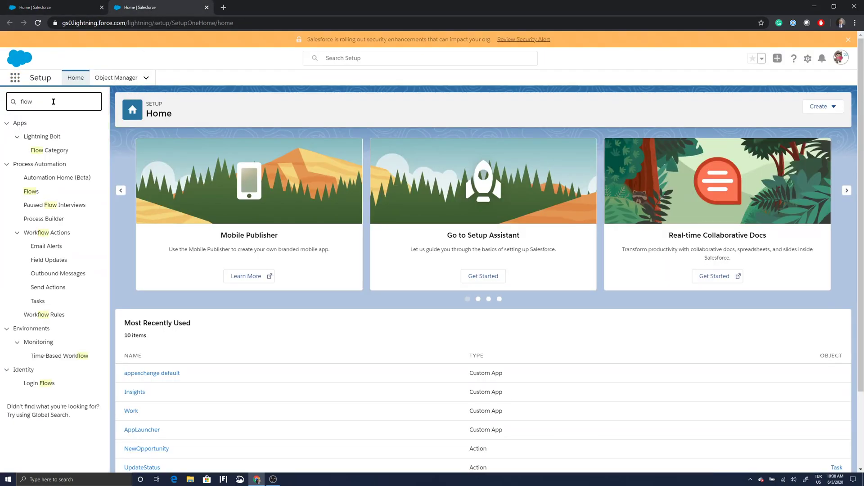
{"action": "left_click", "coordinate": [36, 191]}
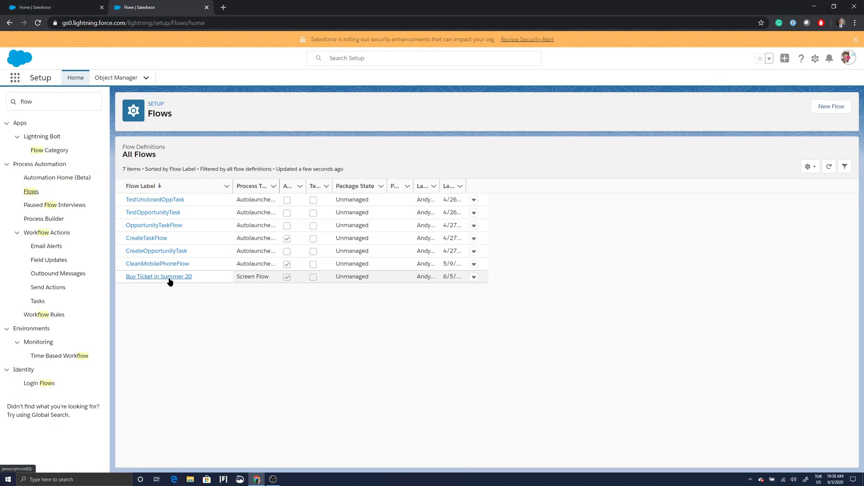
{"action": "left_click", "coordinate": [473, 277]}
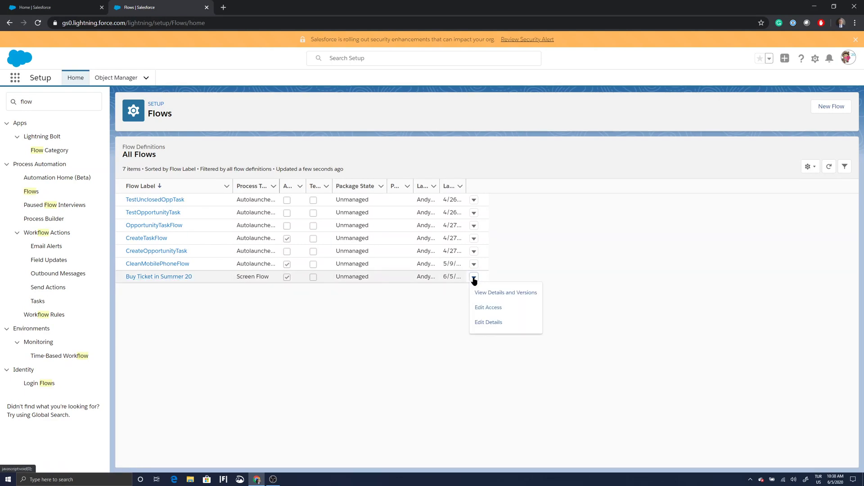
{"action": "left_click", "coordinate": [483, 293]}
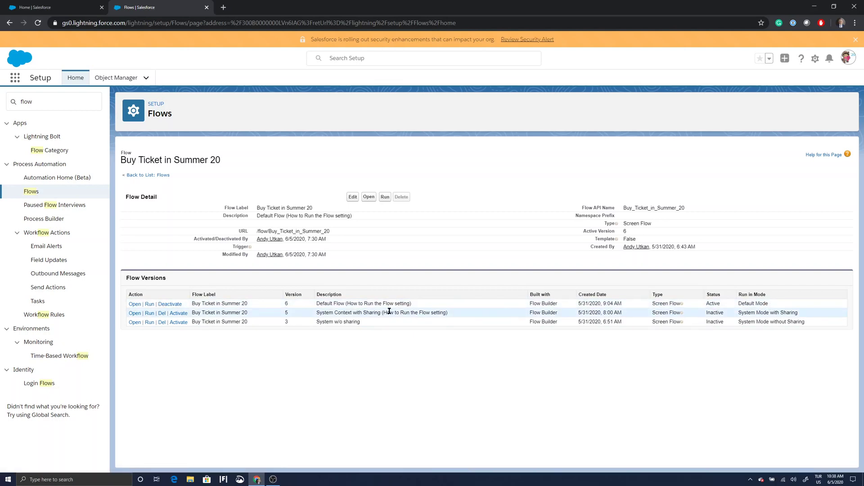
{"action": "left_click", "coordinate": [134, 305]}
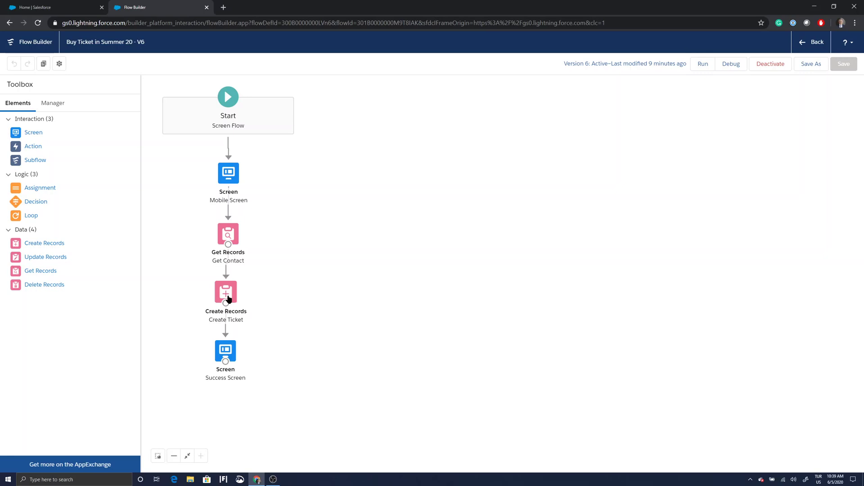
Review the Success Screen's display text without changes, then start a test run of the flow.
{"action": "left_click", "coordinate": [226, 349]}
{"action": "double_click", "coordinate": [226, 349]}
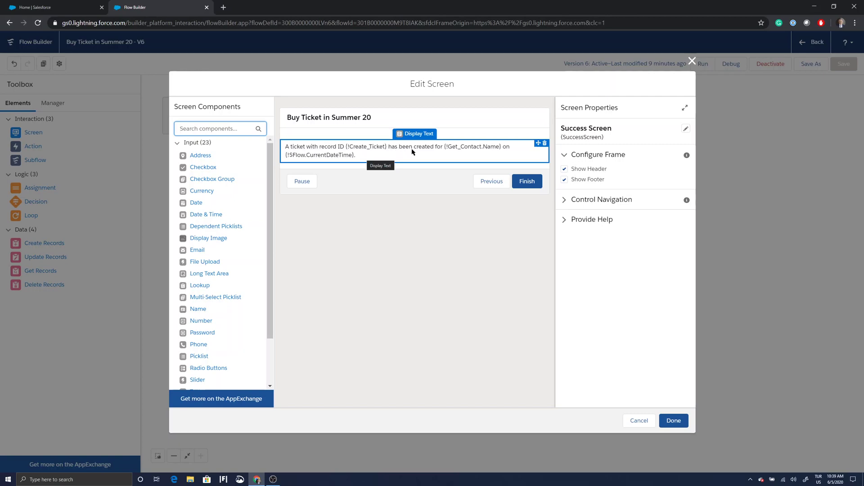
{"action": "left_click", "coordinate": [692, 62]}
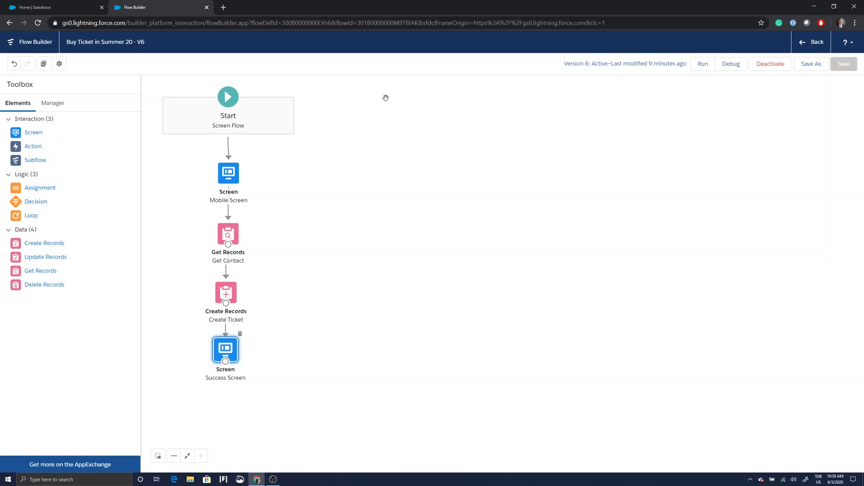
{"action": "left_click", "coordinate": [699, 65]}
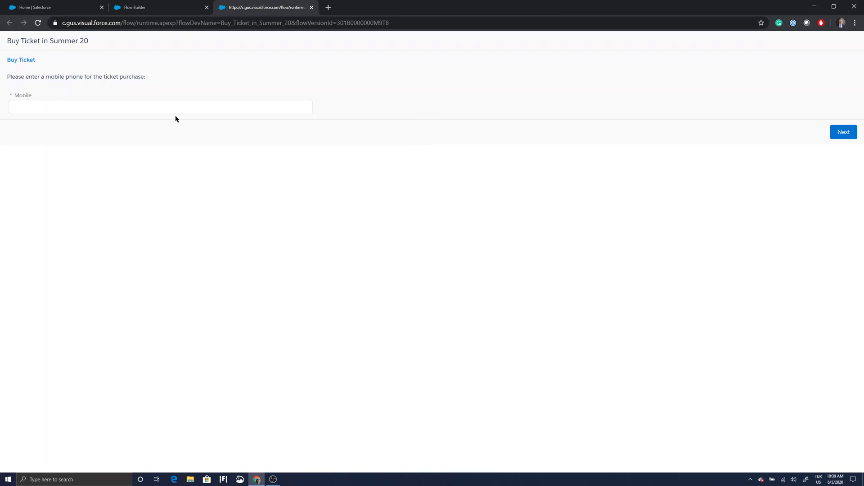
Submit the contact's mobile number in the test run and note the new ticket's record ID.
{"action": "left_click", "coordinate": [202, 109]}
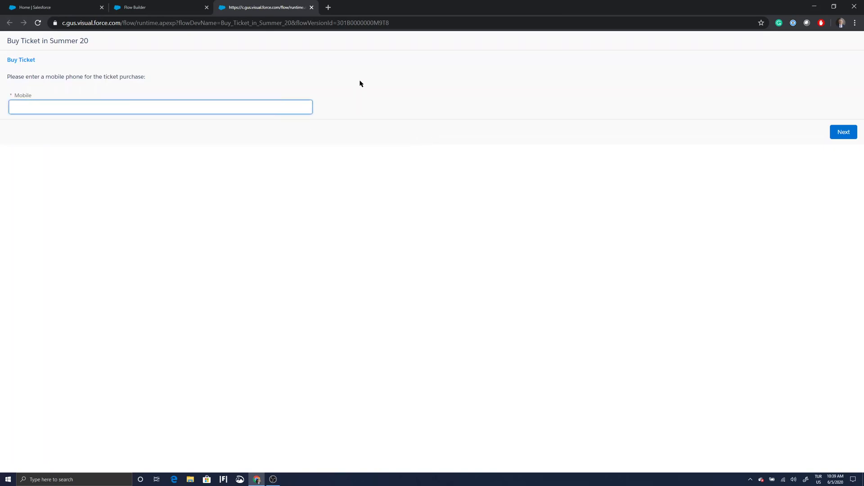
{"action": "type", "text": "5555555555"}
{"action": "left_click", "coordinate": [837, 136]}
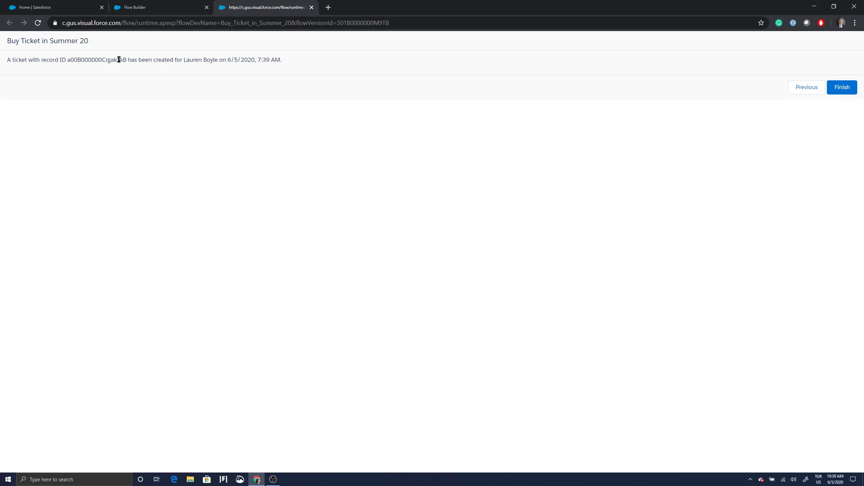
{"action": "left_click_drag", "start_coordinate": [117, 59], "coordinate": [125, 59]}
Switch the Tickets list to the All view and pin it as default.
{"action": "left_click", "coordinate": [71, 9]}
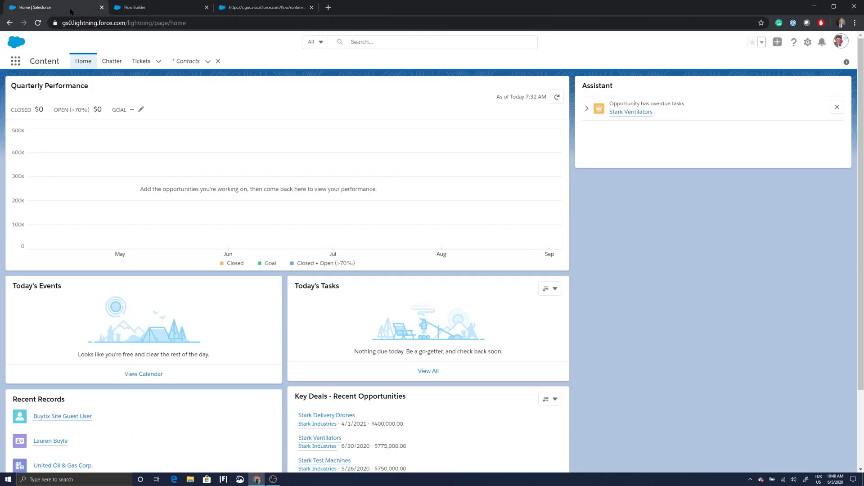
{"action": "left_click", "coordinate": [145, 63]}
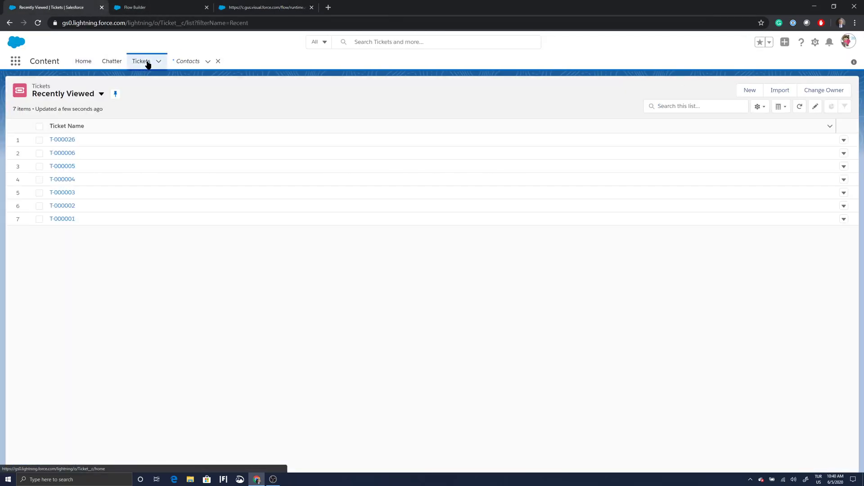
{"action": "left_click", "coordinate": [100, 94]}
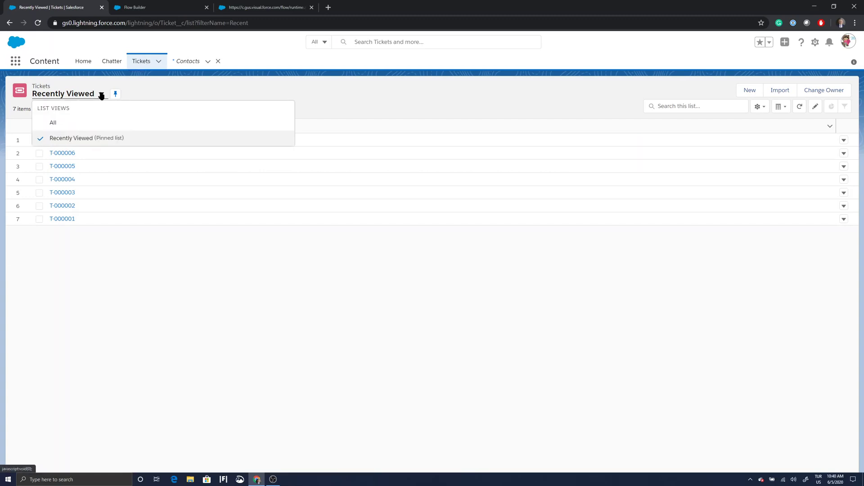
{"action": "left_click", "coordinate": [92, 124]}
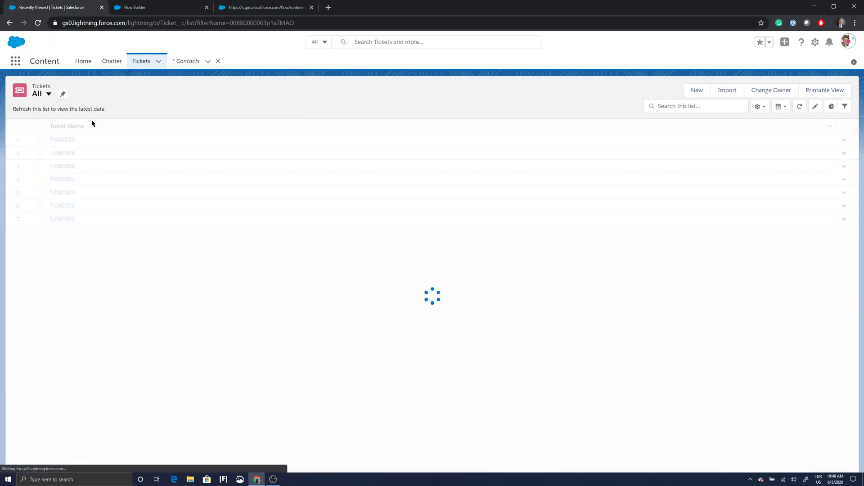
{"action": "left_click", "coordinate": [63, 96]}
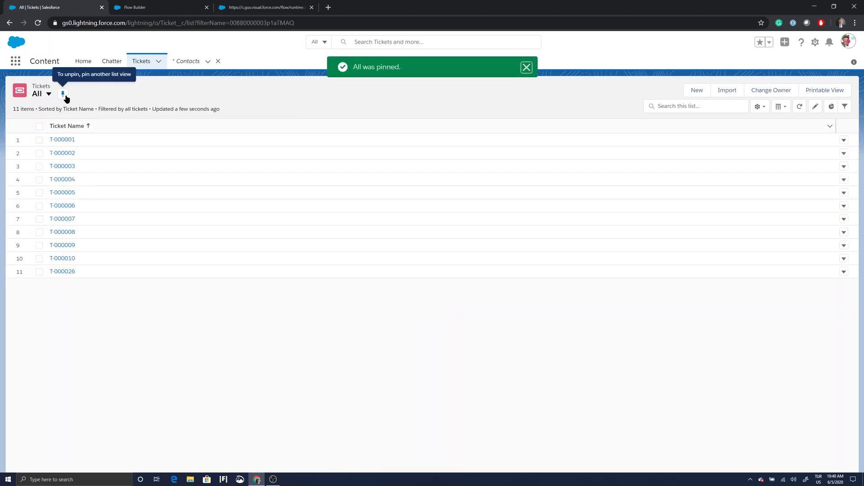
Open ticket T-000026 and go to its contact's record to check the Tickets list.
{"action": "left_click", "coordinate": [57, 273]}
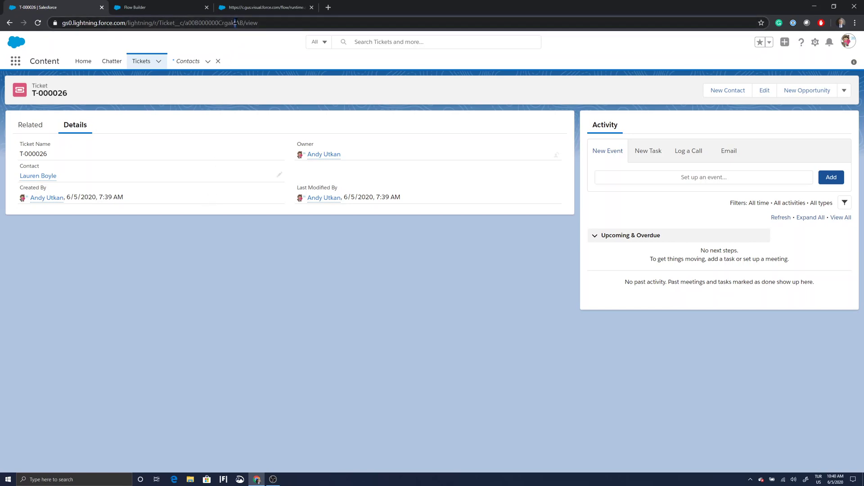
{"action": "left_click_drag", "start_coordinate": [235, 22], "coordinate": [243, 22]}
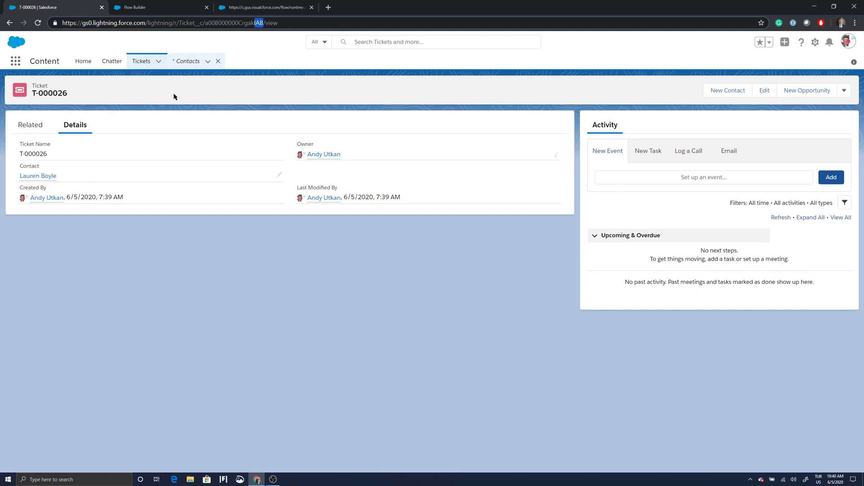
{"action": "left_click", "coordinate": [37, 178]}
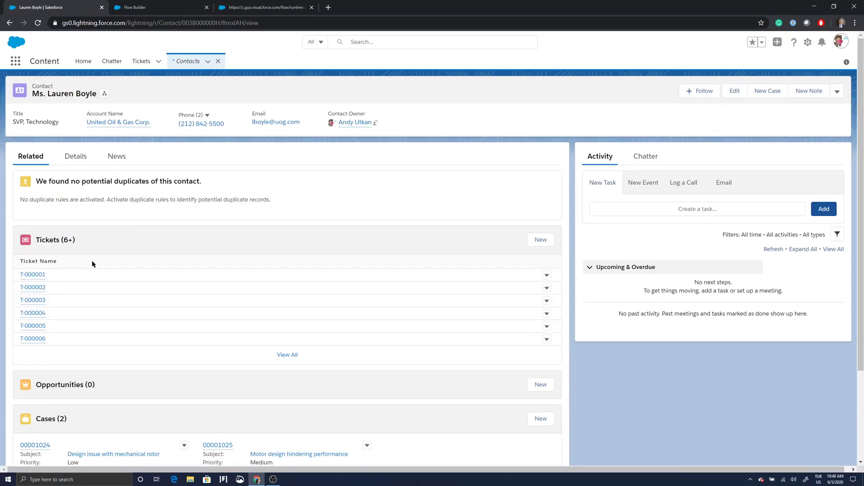
{"action": "mouse_move", "coordinate": [38, 282]}
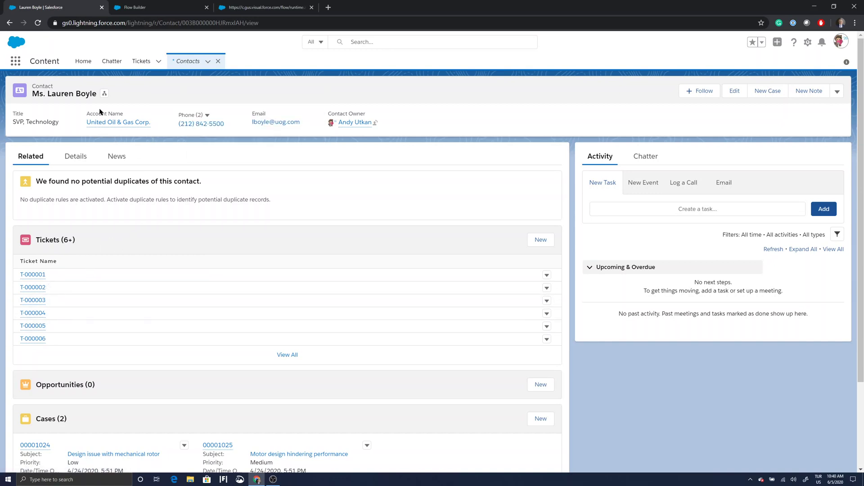
{"action": "mouse_move", "coordinate": [104, 128]}
Close the flow test-run tab and exit Flow Builder to the Setup Flows page.
{"action": "left_click", "coordinate": [167, 9]}
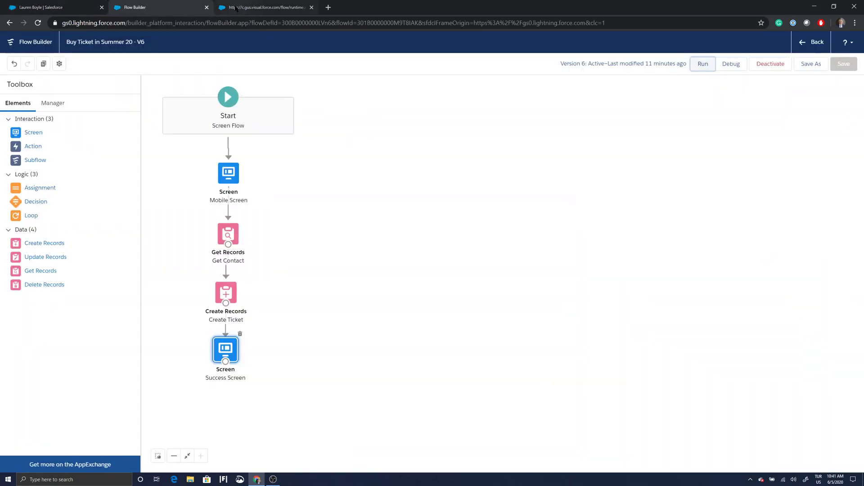
{"action": "left_click", "coordinate": [237, 8]}
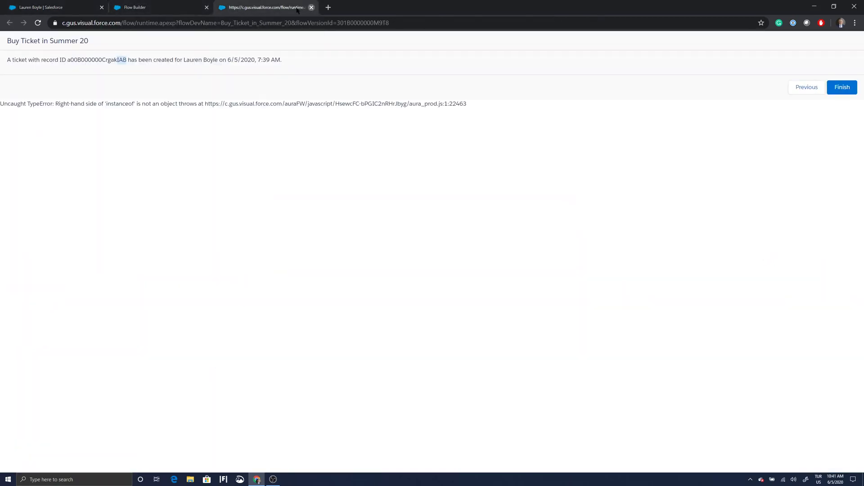
{"action": "left_click", "coordinate": [311, 8]}
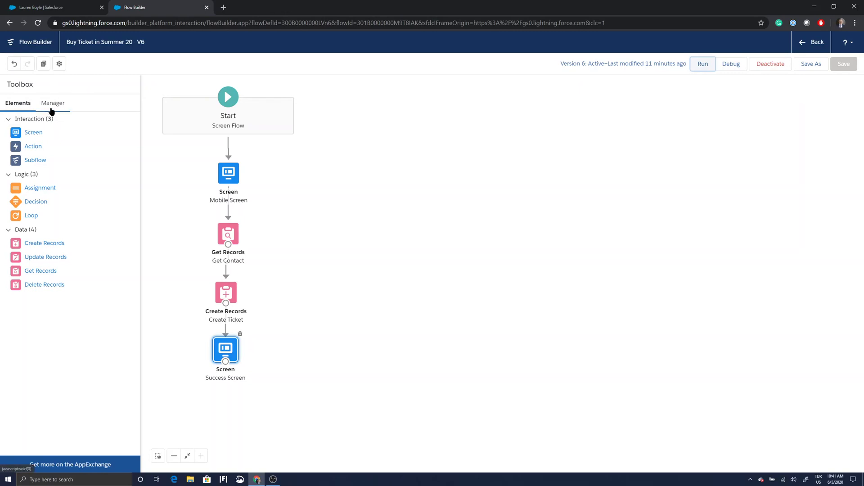
{"action": "left_click", "coordinate": [816, 43]}
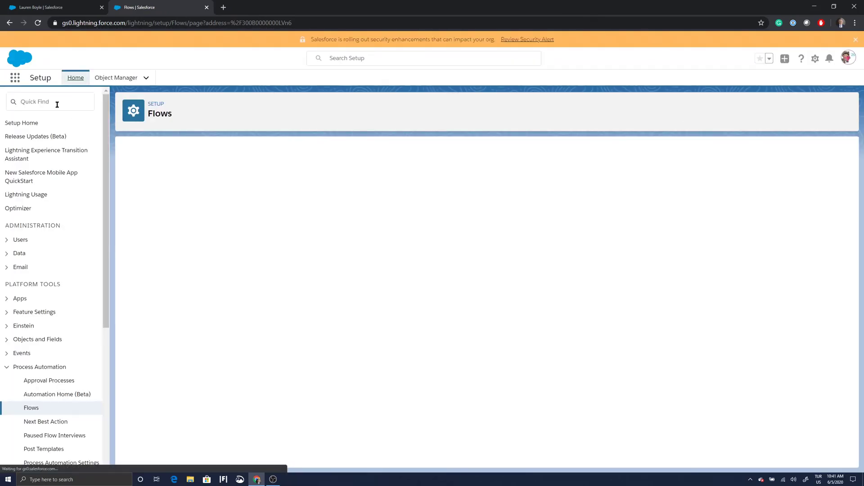
Search Setup Quick Find for 'visual' and open the Visualforce Pages list.
{"action": "left_click", "coordinate": [57, 105]}
{"action": "type", "text": "vi"}
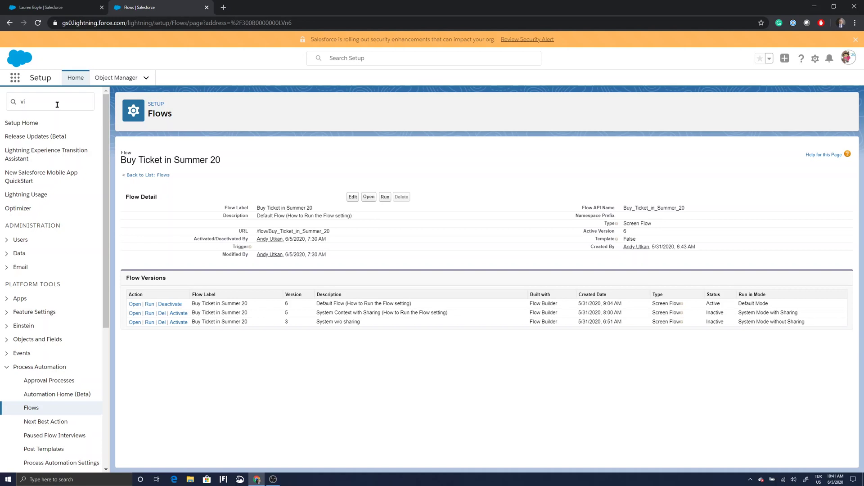
{"action": "left_click", "coordinate": [45, 101]}
{"action": "type", "text": "visual"}
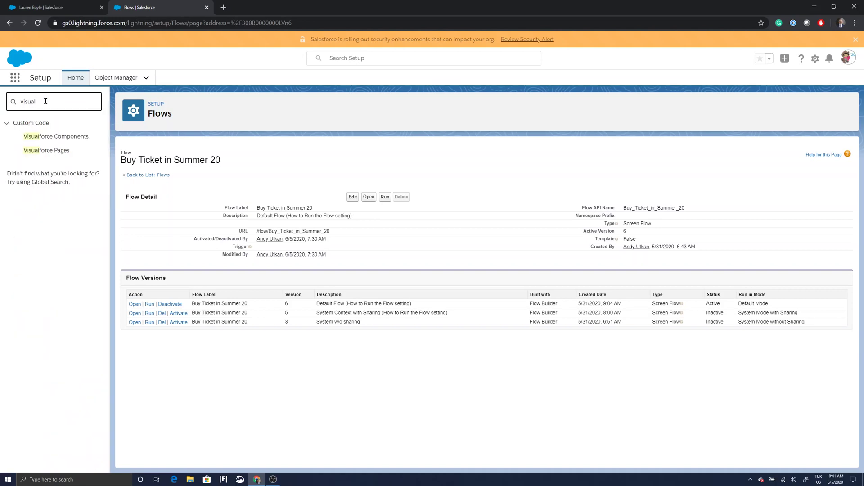
{"action": "left_click", "coordinate": [55, 152]}
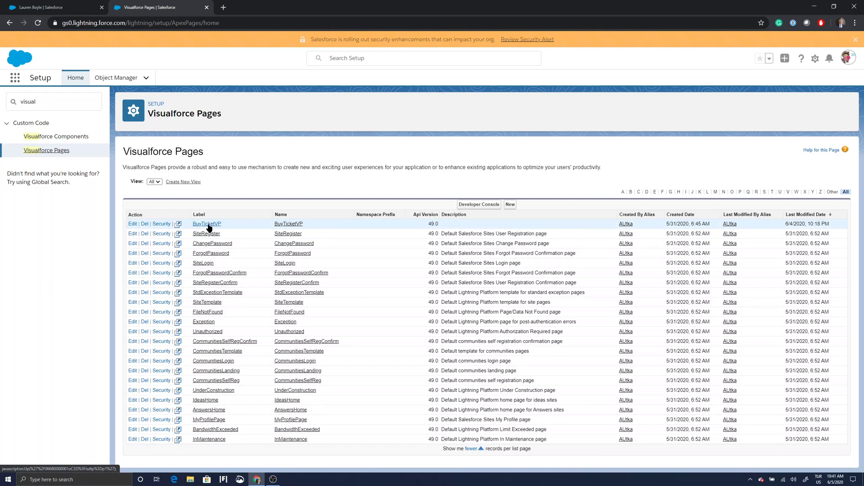
Open BuyTicketVP and inspect its markup embedding the Buy_Ticket_in_Summer_20 flow interview.
{"action": "left_click", "coordinate": [132, 225]}
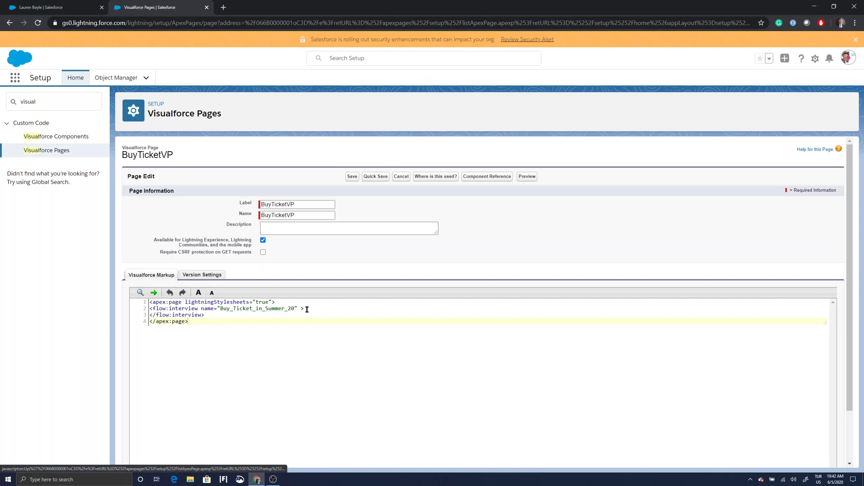
{"action": "left_click_drag", "start_coordinate": [304, 308], "coordinate": [146, 308]}
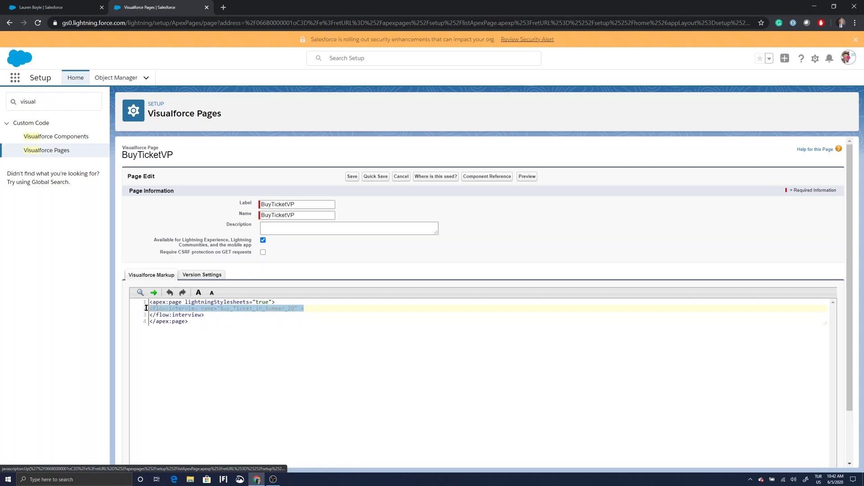
{"action": "left_click", "coordinate": [209, 309]}
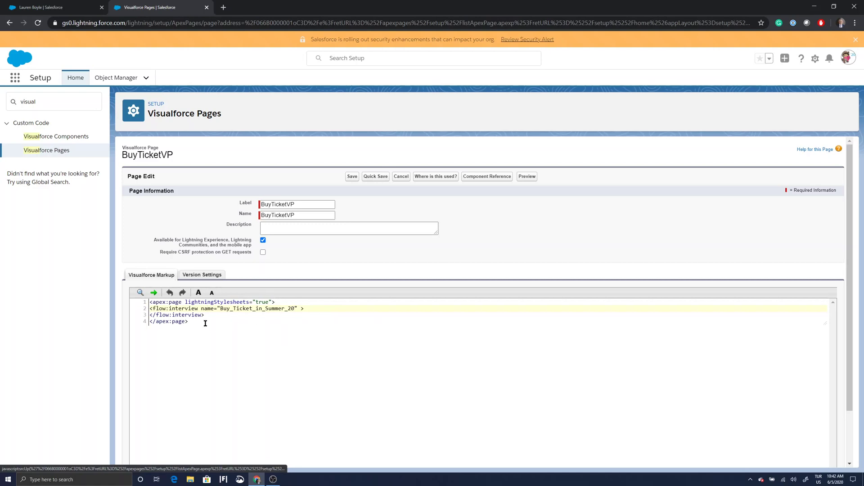
{"action": "left_click_drag", "start_coordinate": [221, 310], "coordinate": [294, 309]}
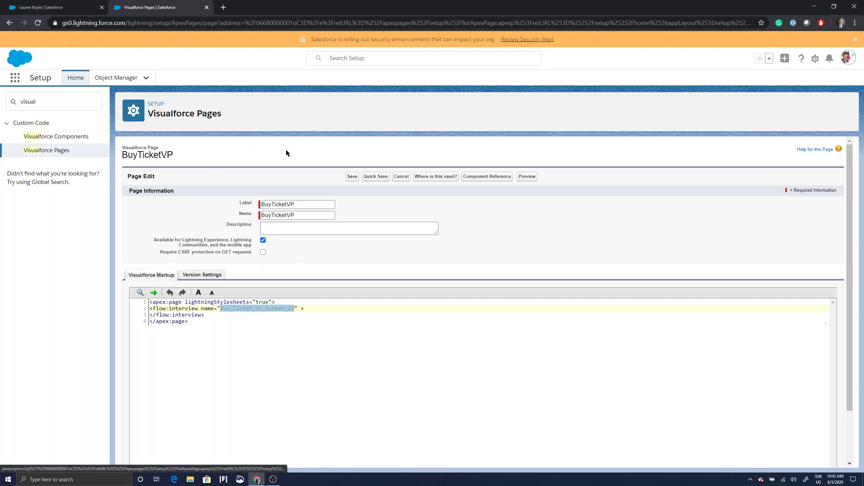
Preview BuyTicketVP as visitors see it, then filter Quick Find to 'sites'.
{"action": "left_click", "coordinate": [520, 177]}
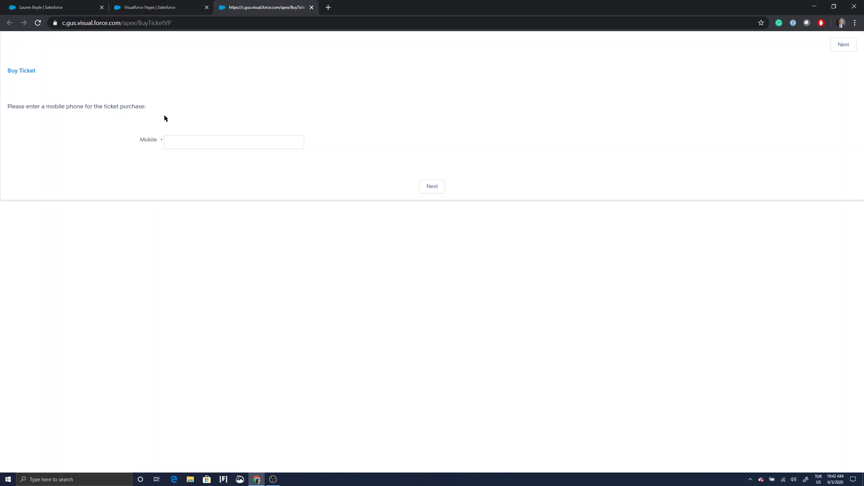
{"action": "left_click", "coordinate": [311, 8]}
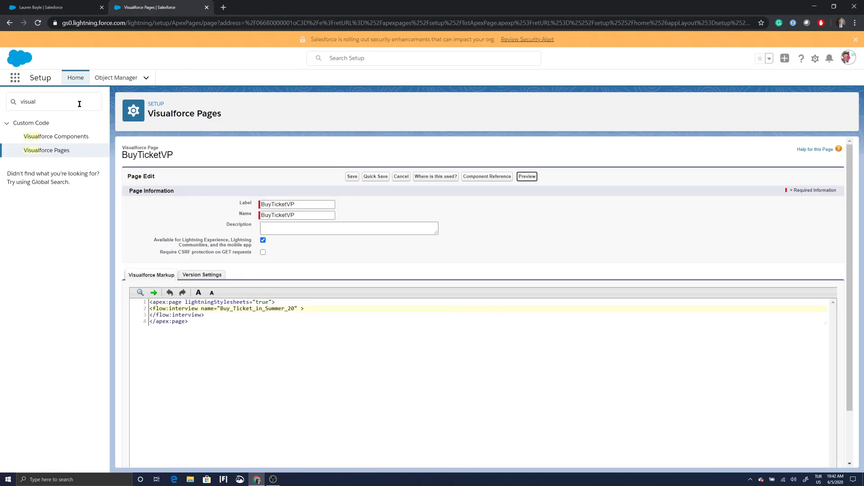
{"action": "type", "text": "sites"}
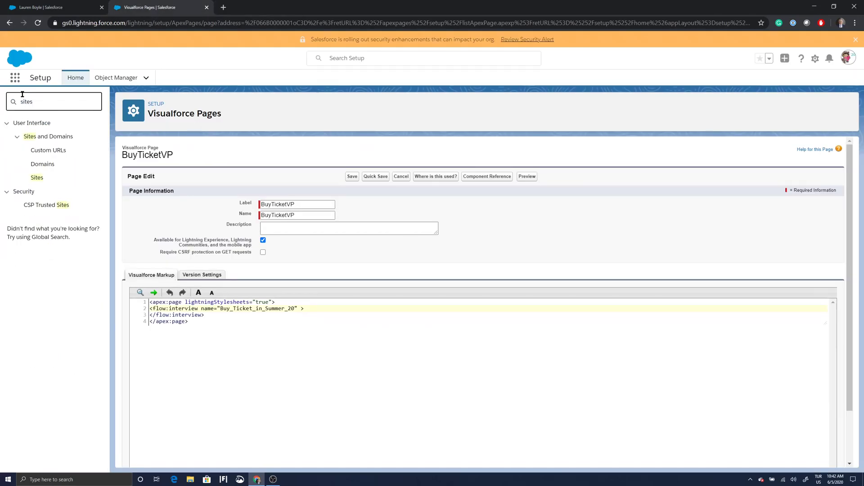
Go to the Sites setup page and edit the Buytix site.
{"action": "left_click", "coordinate": [36, 177]}
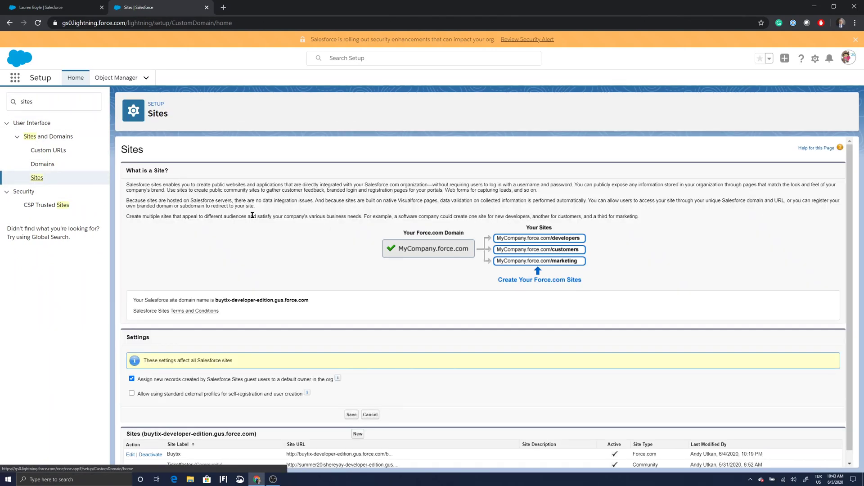
{"action": "scroll", "coordinate": [254, 215], "scroll_direction": "down", "scroll_amount": 1}
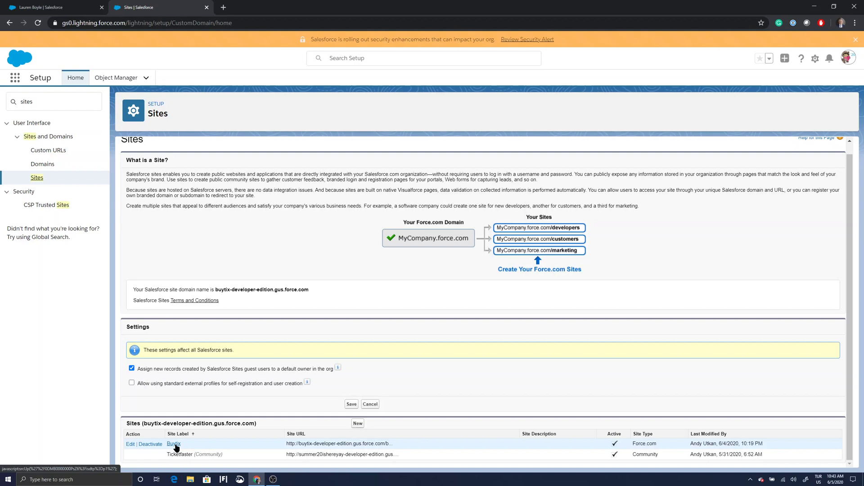
{"action": "left_click", "coordinate": [130, 445]}
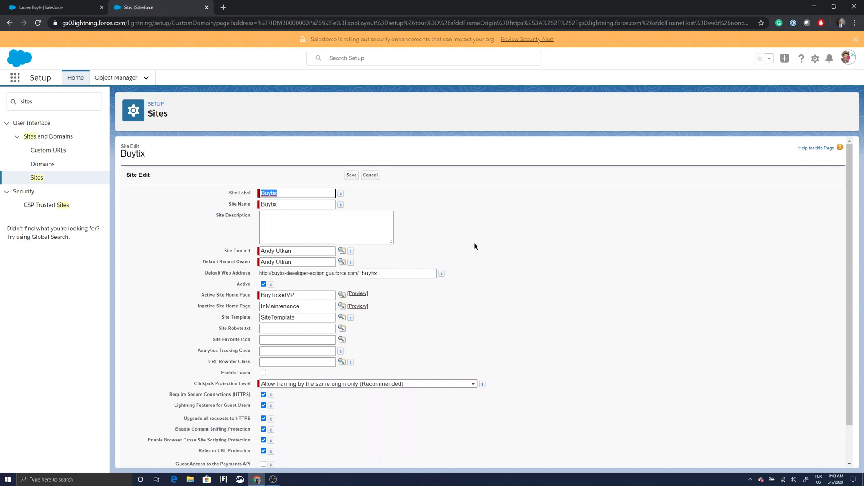
Clear the Buytix site's current Active Site Home Page value.
{"action": "scroll", "coordinate": [469, 239], "scroll_direction": "down", "scroll_amount": 2}
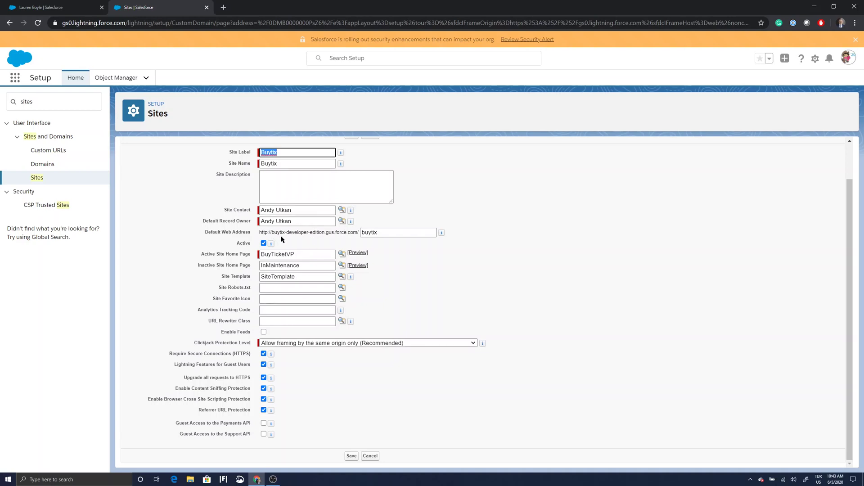
{"action": "left_click_drag", "start_coordinate": [390, 232], "coordinate": [362, 232]}
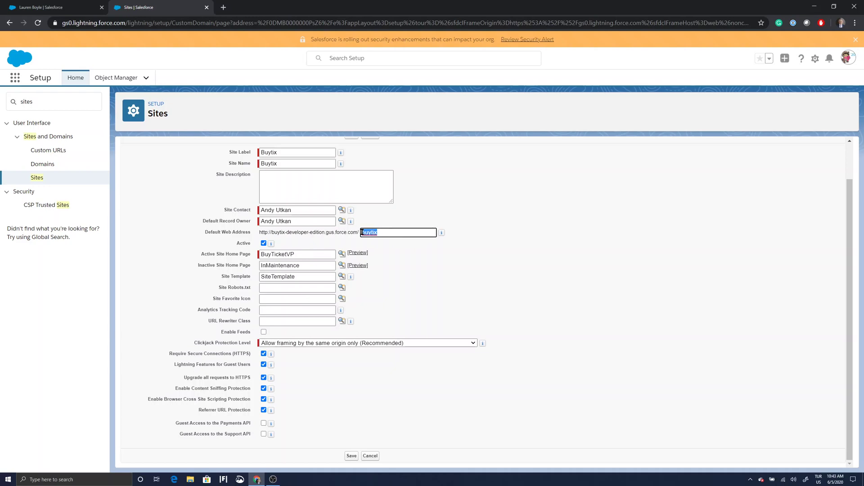
{"action": "left_click", "coordinate": [389, 233]}
{"action": "left_click_drag", "start_coordinate": [301, 255], "coordinate": [259, 255]}
{"action": "key", "text": "BackSpace"}
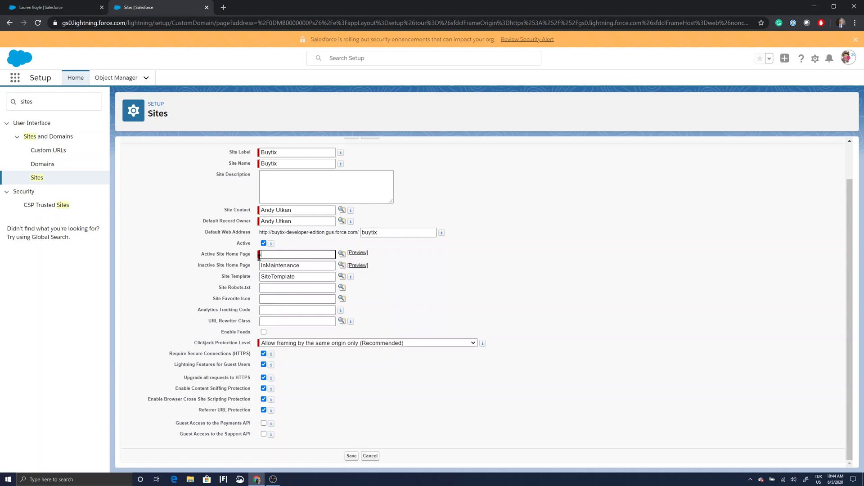
Look up 'buy', pick BuyTicketVP as Active Site Home Page, and save the site.
{"action": "left_click", "coordinate": [343, 255]}
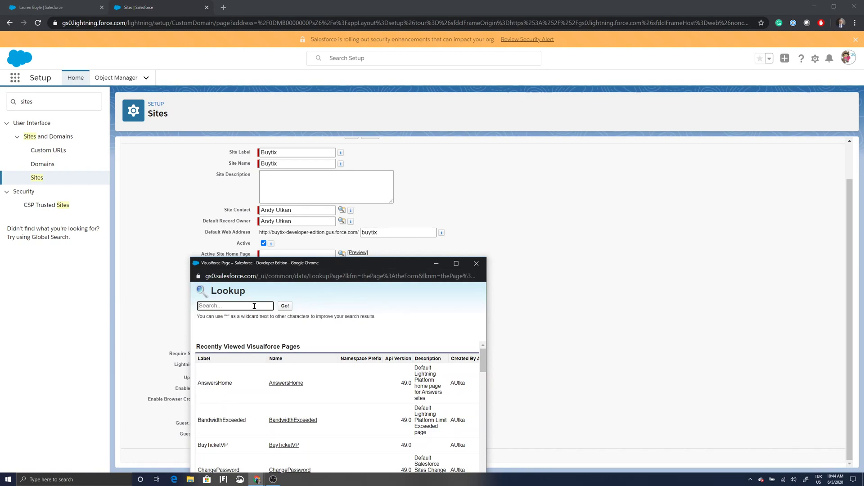
{"action": "type", "text": "buy"}
{"action": "left_click", "coordinate": [289, 308]}
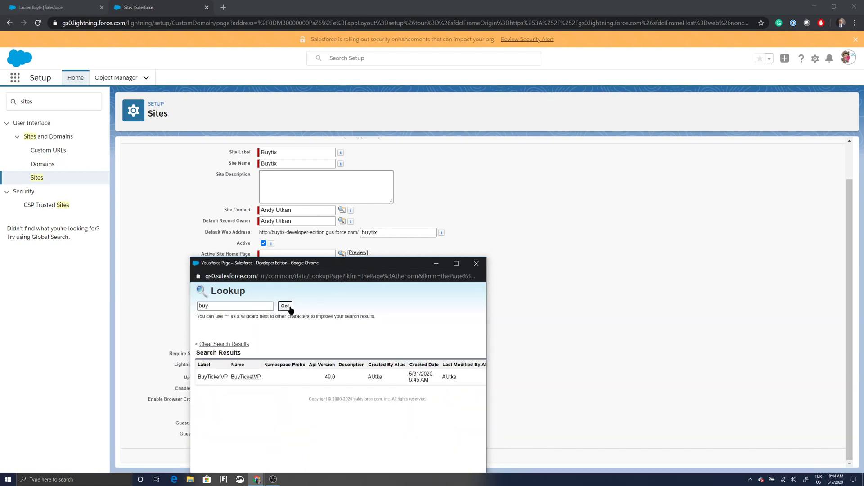
{"action": "left_click", "coordinate": [246, 377]}
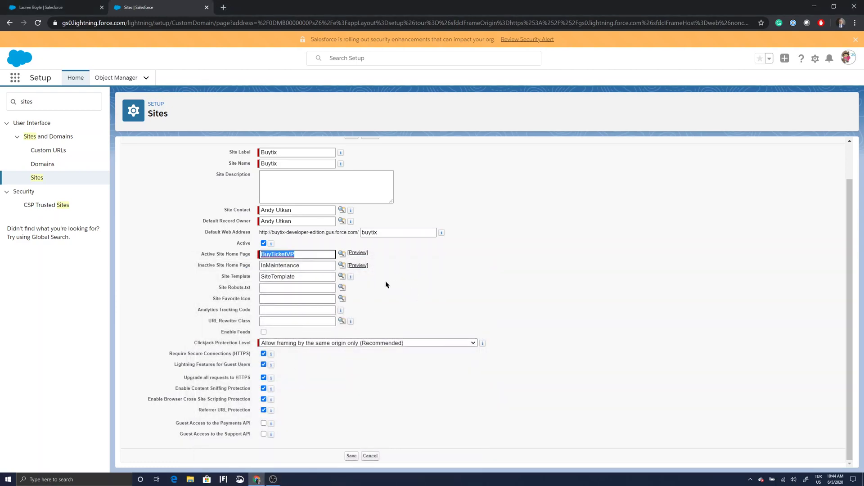
{"action": "scroll", "coordinate": [303, 381], "scroll_direction": "up", "scroll_amount": 2}
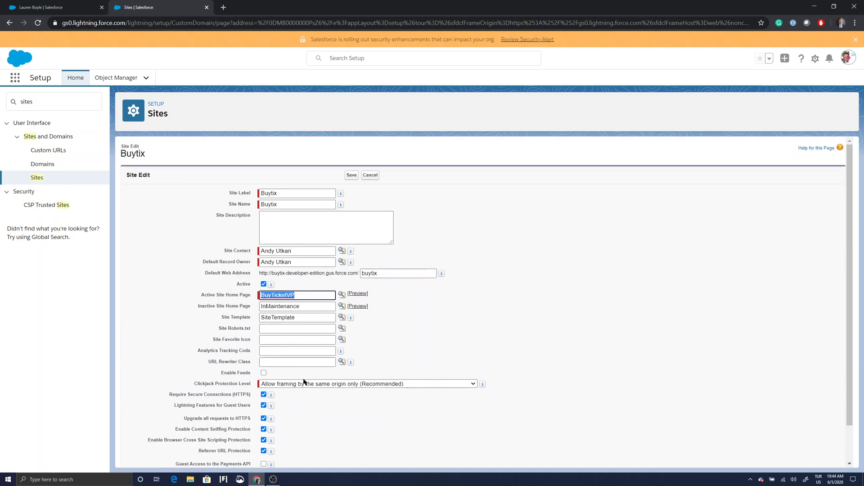
{"action": "scroll", "coordinate": [322, 374], "scroll_direction": "down", "scroll_amount": 2}
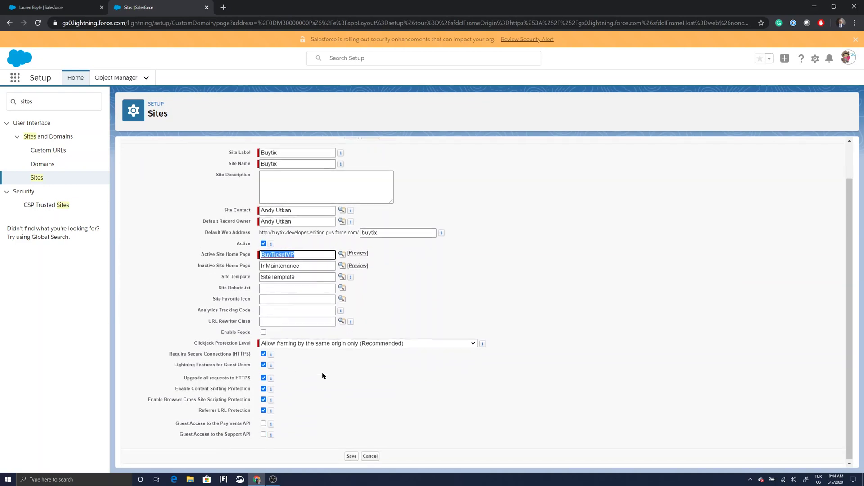
{"action": "left_click", "coordinate": [351, 456]}
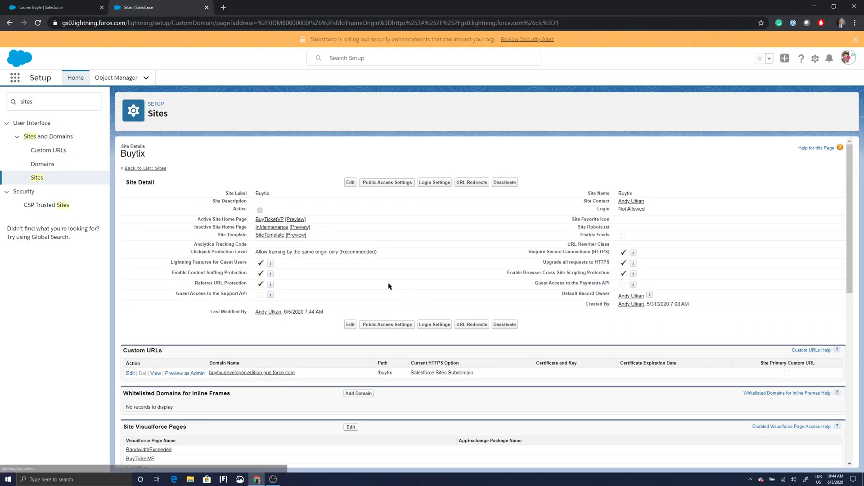
Open Public Access Settings to view the Guest-licence Buytix Profile.
{"action": "left_click", "coordinate": [388, 183]}
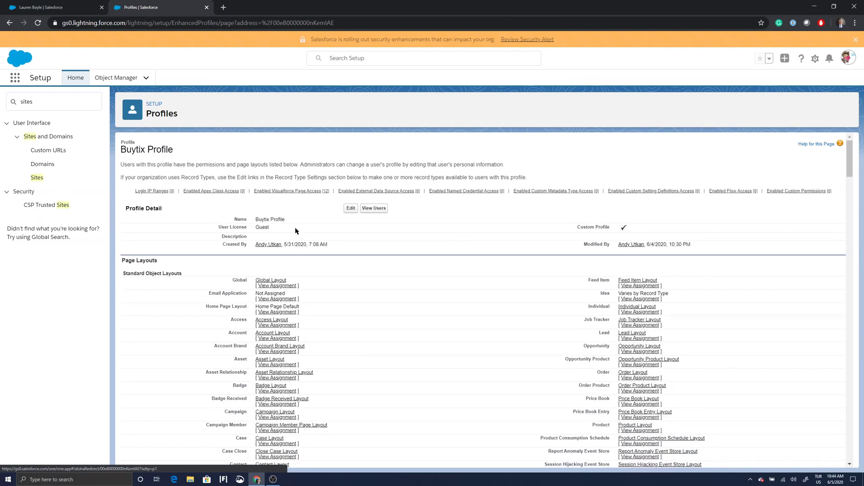
{"action": "double_click", "coordinate": [264, 227]}
Enable Run Flows and Tickets Read and Create on the Buytix Profile, then save it.
{"action": "left_click", "coordinate": [351, 208]}
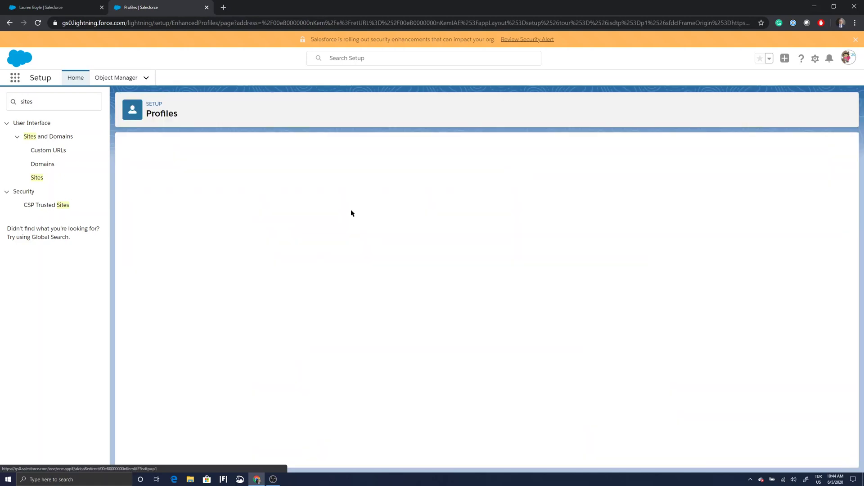
{"action": "scroll", "coordinate": [353, 255], "scroll_direction": "down", "scroll_amount": 3}
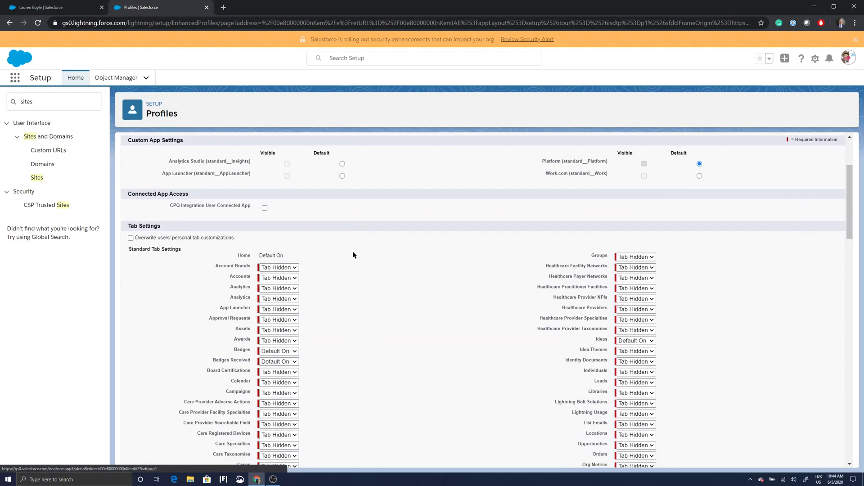
{"action": "scroll", "coordinate": [352, 255], "scroll_direction": "down", "scroll_amount": 15}
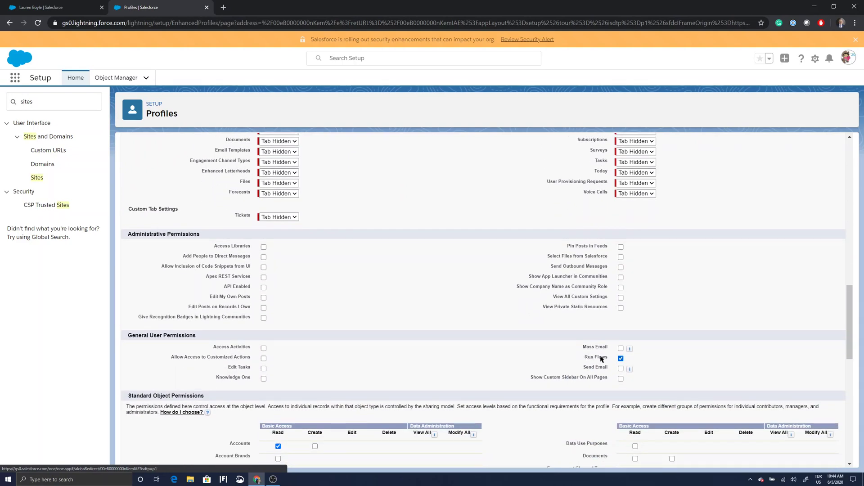
{"action": "scroll", "coordinate": [436, 338], "scroll_direction": "down", "scroll_amount": 3}
{"action": "scroll", "coordinate": [436, 338], "scroll_direction": "down", "scroll_amount": 1}
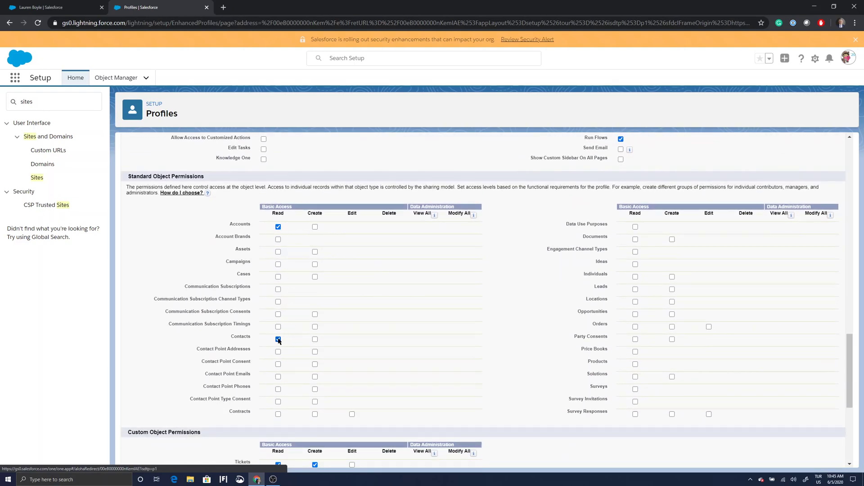
{"action": "scroll", "coordinate": [406, 329], "scroll_direction": "down", "scroll_amount": 2}
{"action": "scroll", "coordinate": [406, 329], "scroll_direction": "down", "scroll_amount": 2}
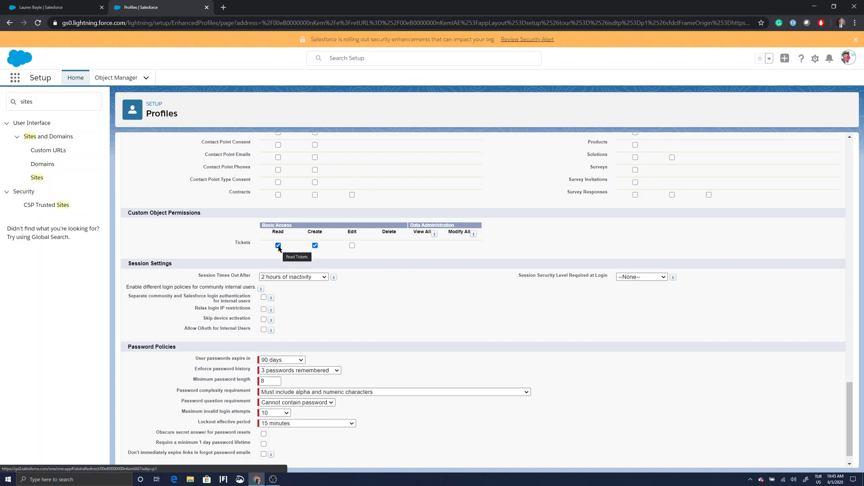
{"action": "scroll", "coordinate": [331, 252], "scroll_direction": "down", "scroll_amount": 1}
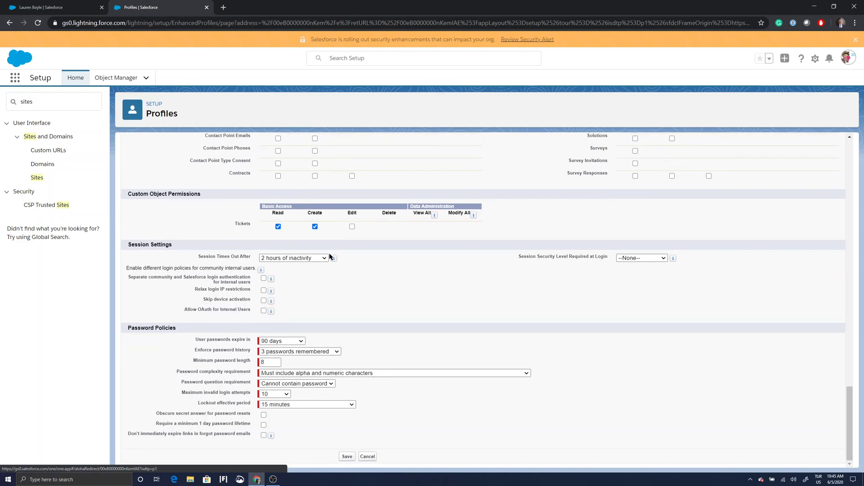
{"action": "left_click", "coordinate": [348, 457]}
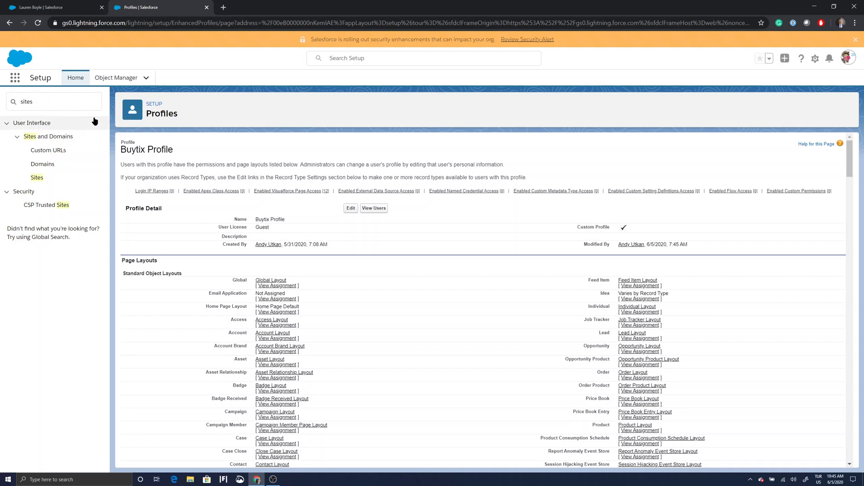
From the Sites page, open Setup in a new tab and reach Sharing Settings via Quick Find 'sharing'.
{"action": "left_click", "coordinate": [38, 178]}
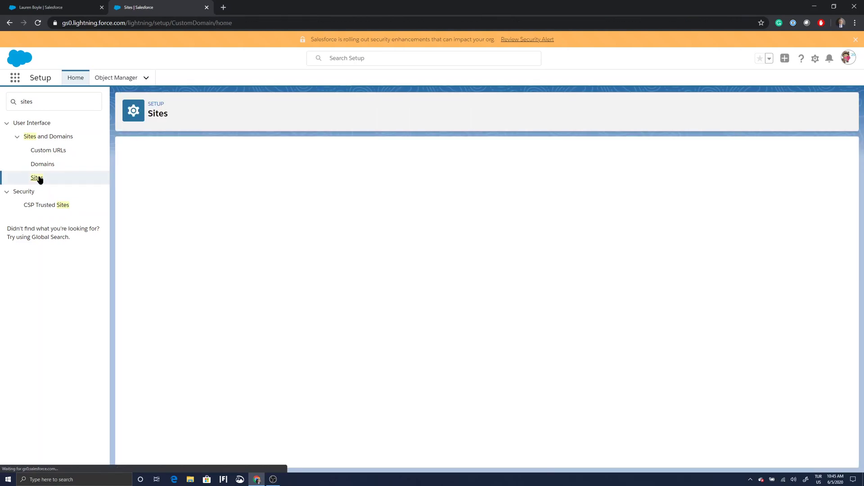
{"action": "left_click", "coordinate": [815, 59]}
{"action": "left_click", "coordinate": [820, 77]}
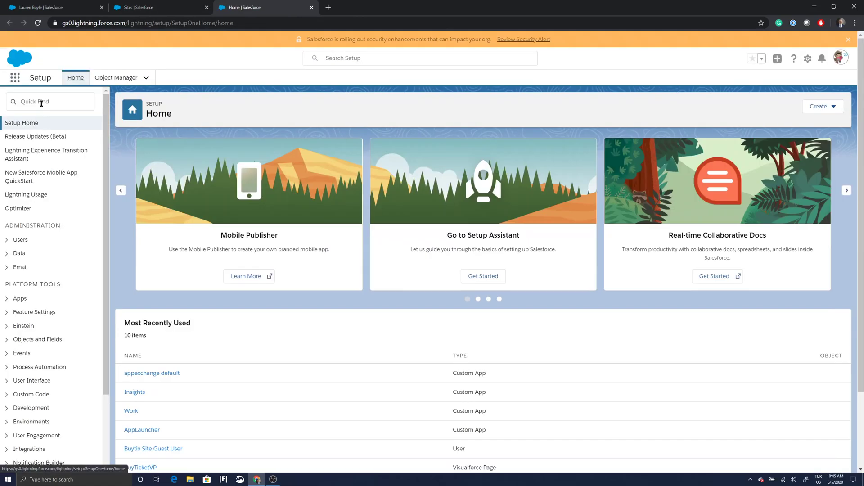
{"action": "left_click", "coordinate": [41, 104]}
{"action": "type", "text": "s"}
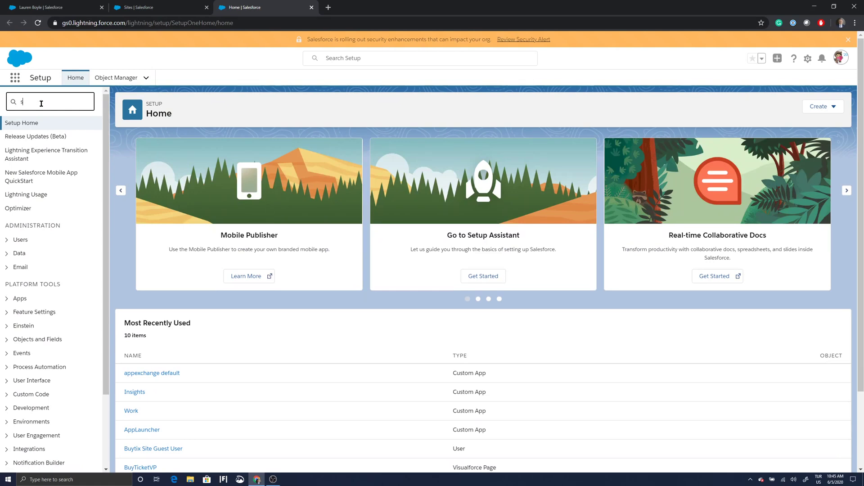
{"action": "type", "text": "haring"}
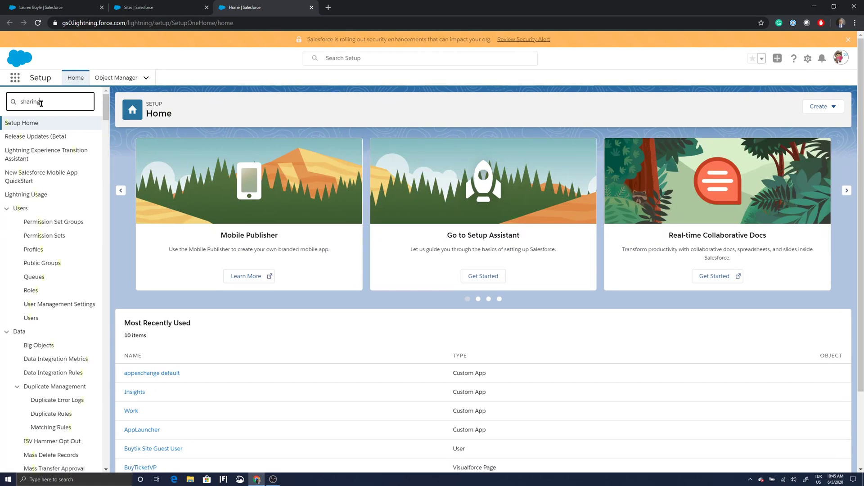
{"action": "left_click", "coordinate": [63, 139]}
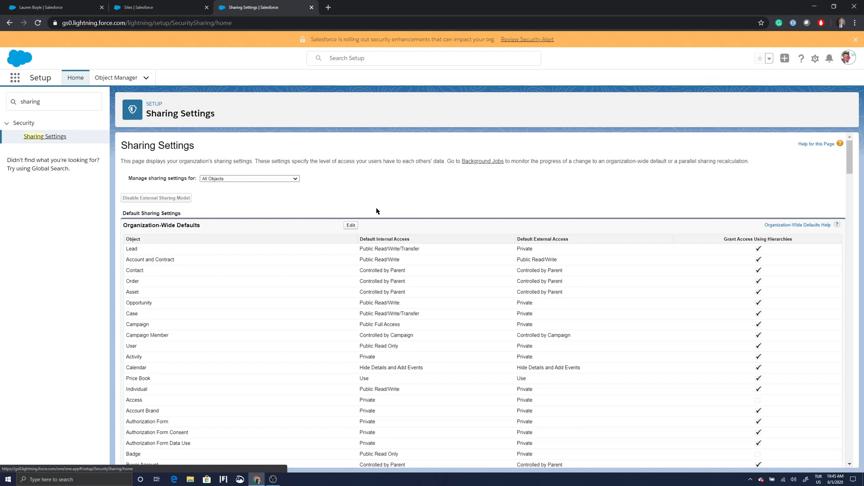
Scroll down to Account Sharing Rules and begin a new rule.
{"action": "scroll", "coordinate": [444, 190], "scroll_direction": "down", "scroll_amount": 2}
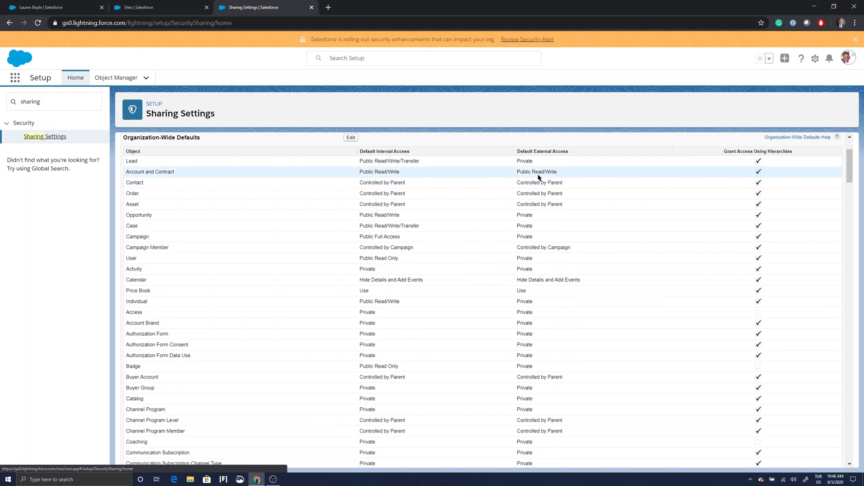
{"action": "scroll", "coordinate": [499, 189], "scroll_direction": "down", "scroll_amount": 10}
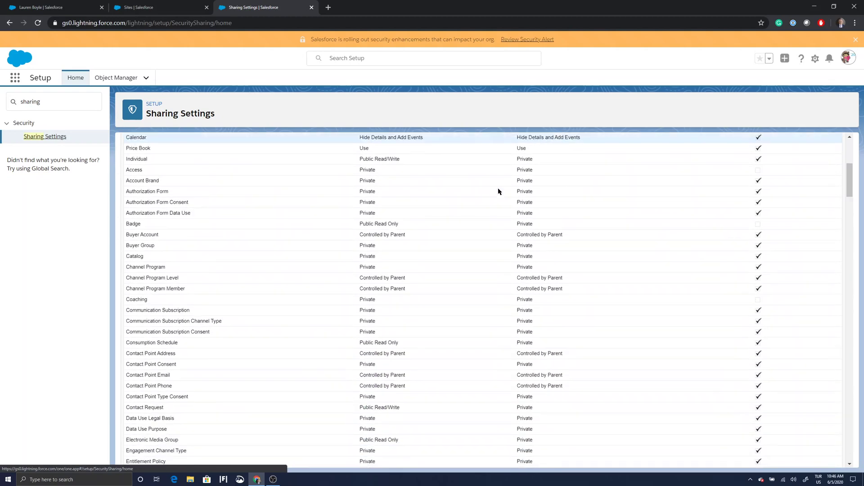
{"action": "scroll", "coordinate": [498, 193], "scroll_direction": "down", "scroll_amount": 10}
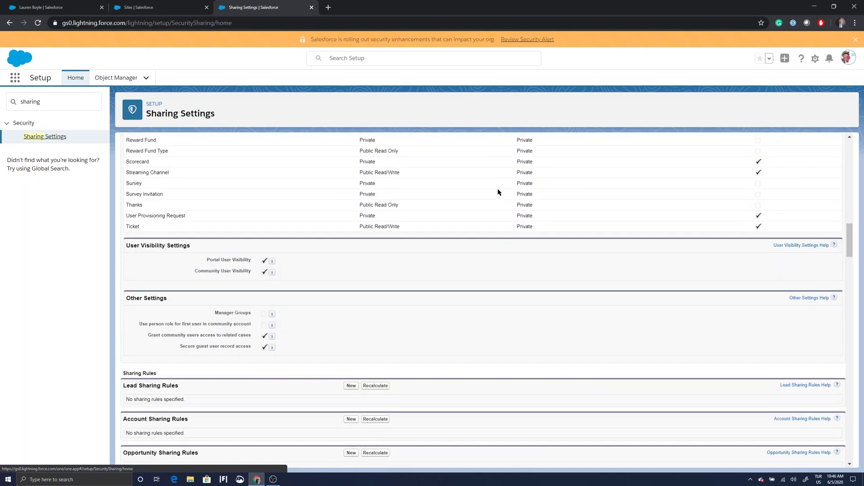
{"action": "scroll", "coordinate": [496, 192], "scroll_direction": "up", "scroll_amount": 1}
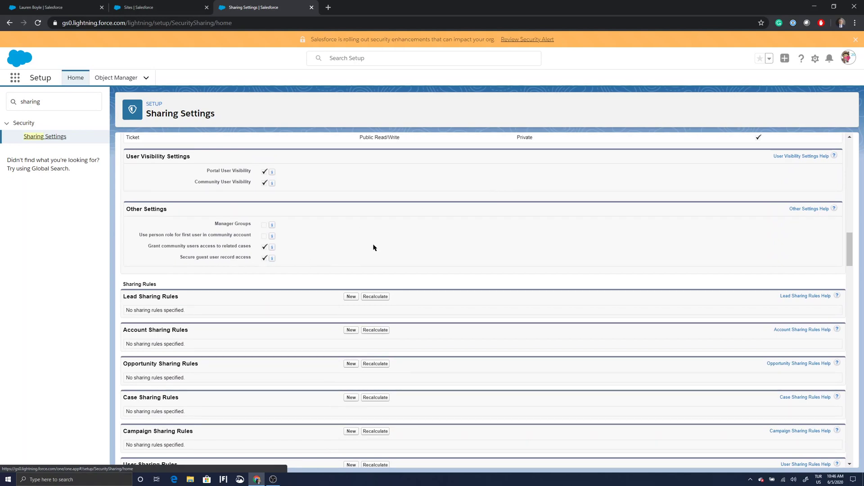
{"action": "scroll", "coordinate": [369, 251], "scroll_direction": "up", "scroll_amount": 1}
{"action": "scroll", "coordinate": [369, 251], "scroll_direction": "up", "scroll_amount": 5}
{"action": "scroll", "coordinate": [369, 251], "scroll_direction": "down", "scroll_amount": 5}
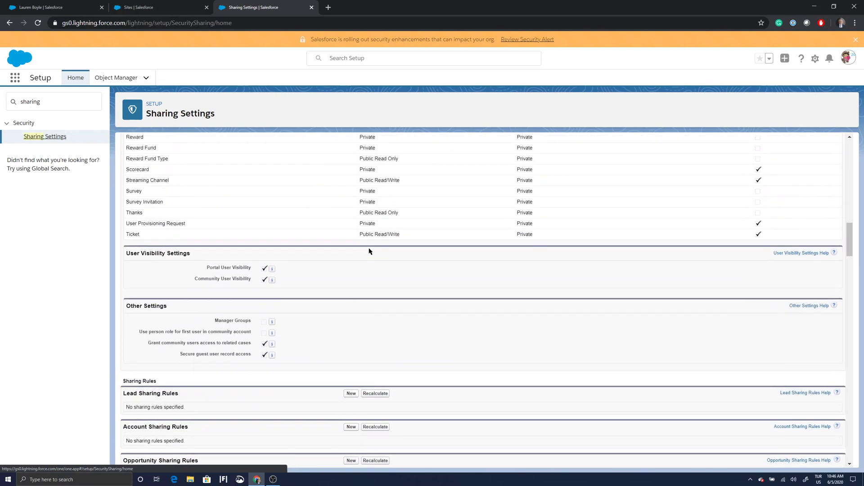
{"action": "scroll", "coordinate": [369, 251], "scroll_direction": "down", "scroll_amount": 3}
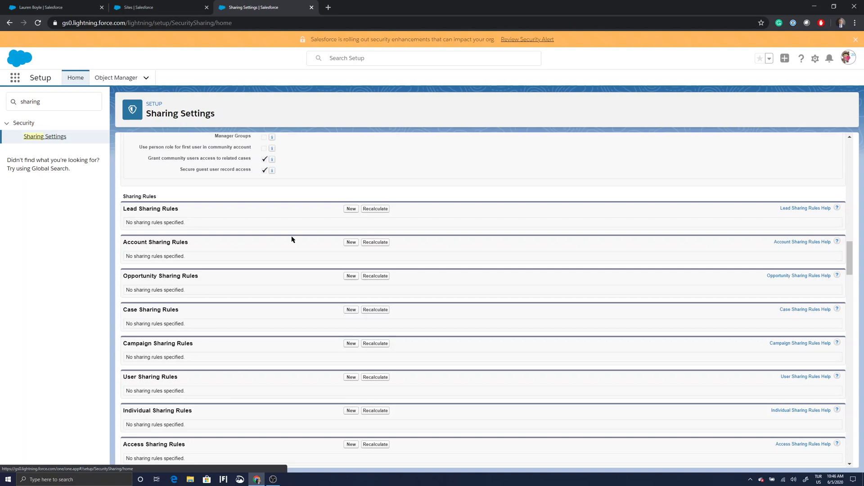
{"action": "scroll", "coordinate": [288, 250], "scroll_direction": "up", "scroll_amount": 15}
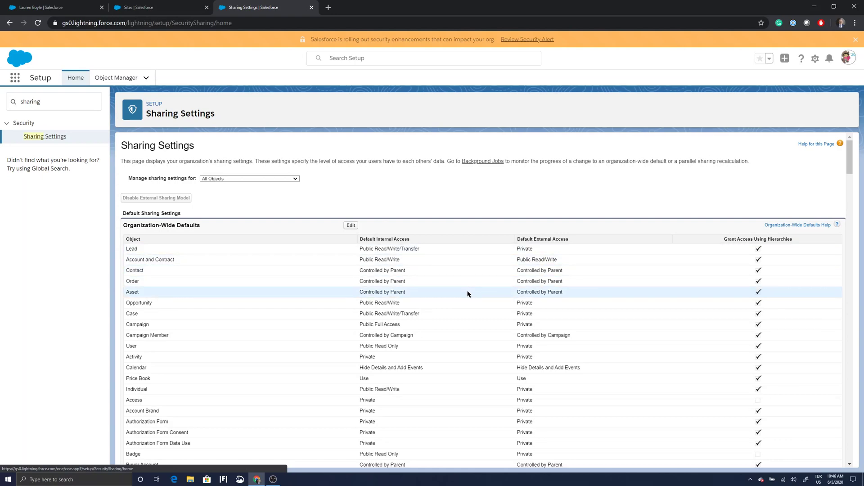
{"action": "scroll", "coordinate": [467, 293], "scroll_direction": "down", "scroll_amount": 15}
{"action": "scroll", "coordinate": [467, 293], "scroll_direction": "down", "scroll_amount": 8}
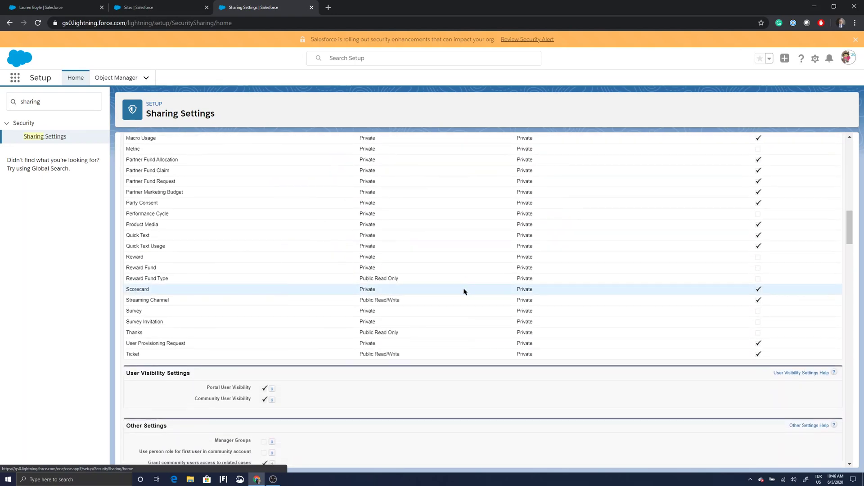
{"action": "scroll", "coordinate": [461, 292], "scroll_direction": "down", "scroll_amount": 1}
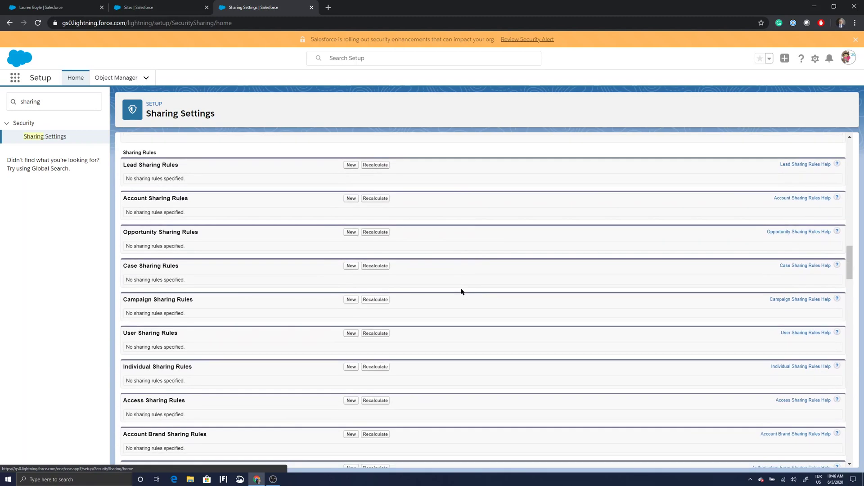
{"action": "left_click", "coordinate": [352, 198]}
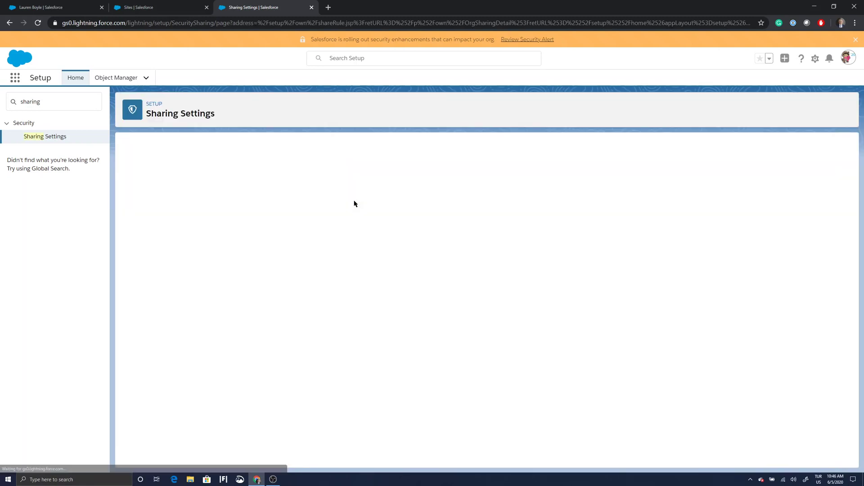
Label the rule 'Acc Sharing' and make it a guest user access rule based on criteria.
{"action": "left_click", "coordinate": [300, 221]}
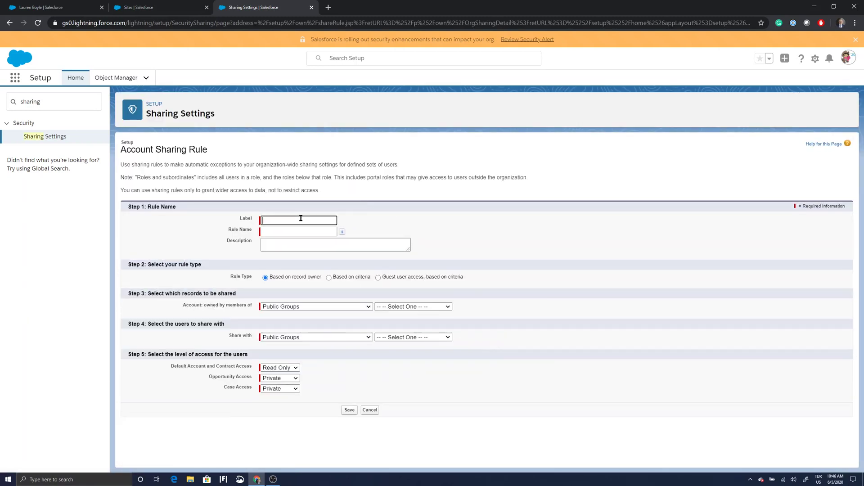
{"action": "type", "text": "Acc Sharing"}
{"action": "left_click", "coordinate": [315, 230]}
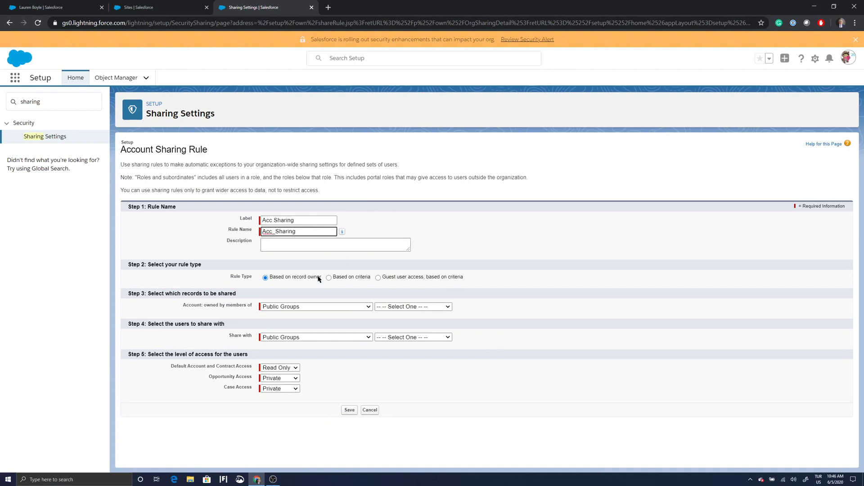
{"action": "left_click", "coordinate": [378, 278]}
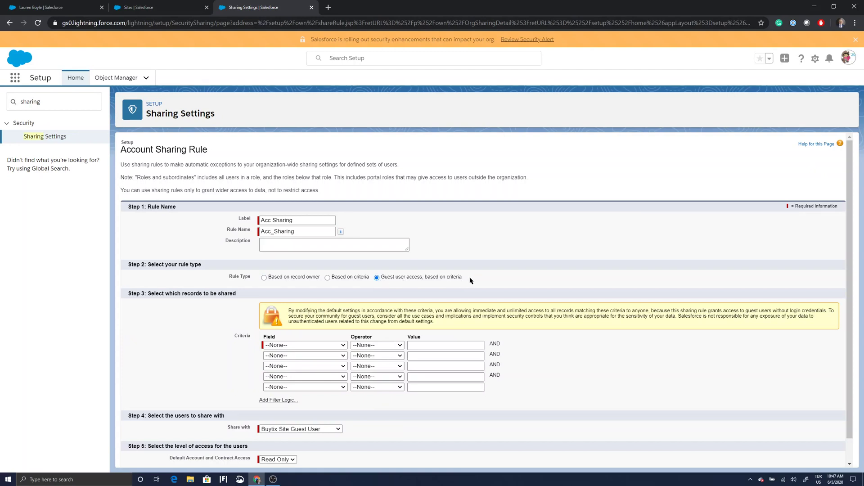
Set the criterion to Account Name contains 'United'.
{"action": "left_click", "coordinate": [345, 345]}
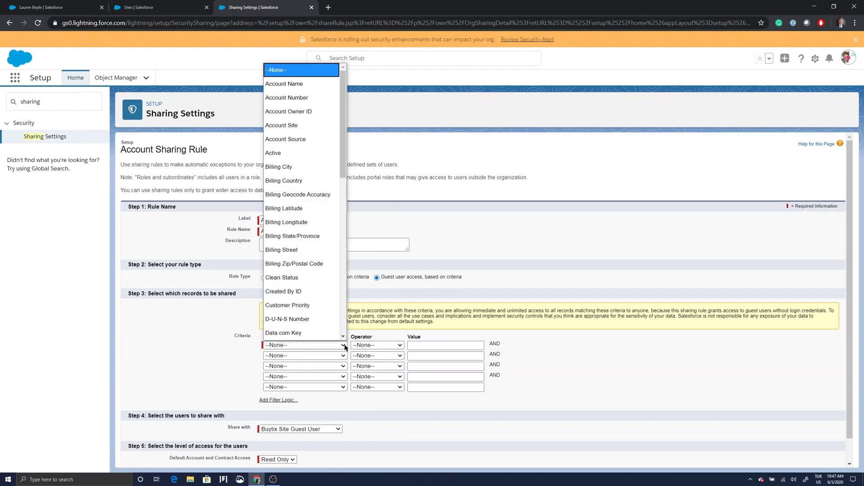
{"action": "left_click", "coordinate": [303, 86]}
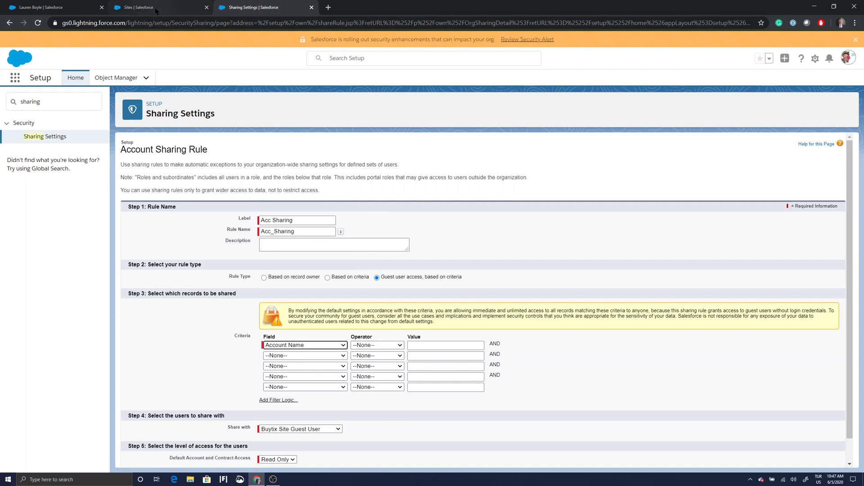
{"action": "left_click", "coordinate": [50, 6]}
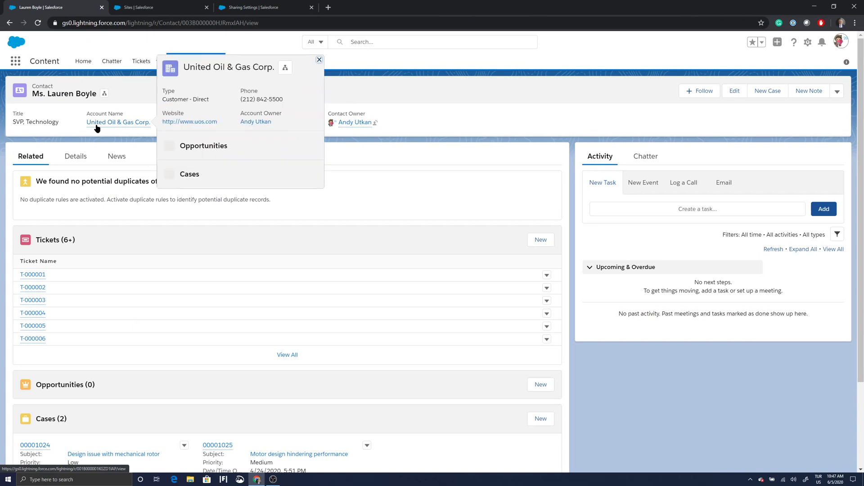
{"action": "left_click", "coordinate": [253, 7]}
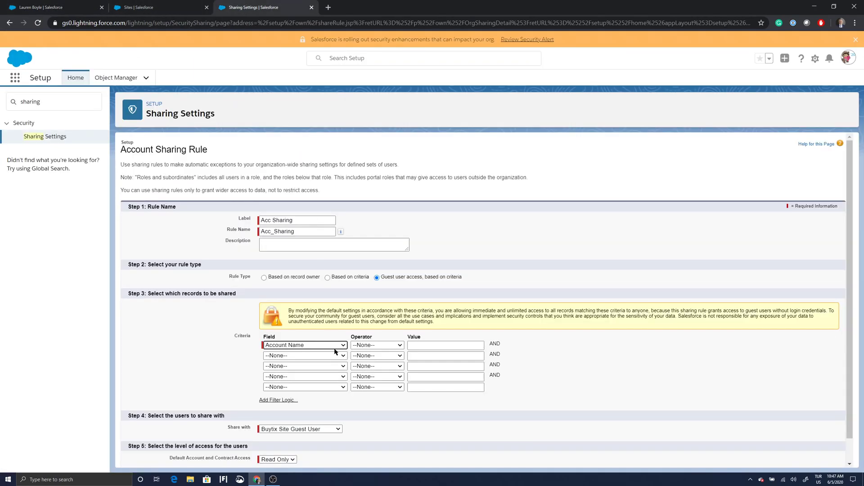
{"action": "left_click", "coordinate": [392, 345]}
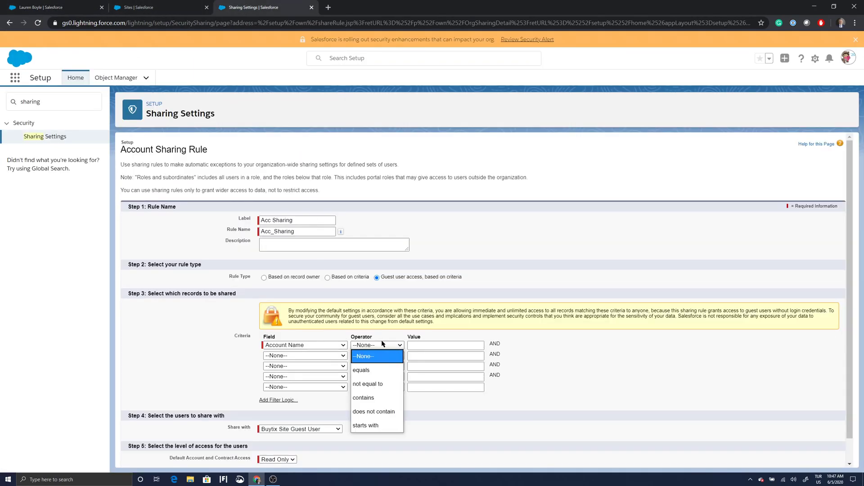
{"action": "left_click", "coordinate": [386, 398]}
{"action": "left_click", "coordinate": [428, 346]}
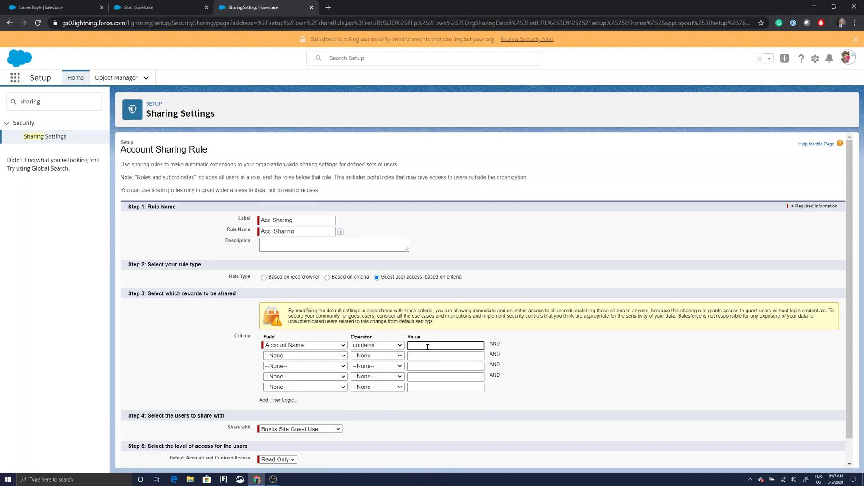
{"action": "type", "text": "United"}
Share with Buytix Site Guest User at Read Only, then save and confirm the recalculation.
{"action": "scroll", "coordinate": [439, 389], "scroll_direction": "down", "scroll_amount": 1}
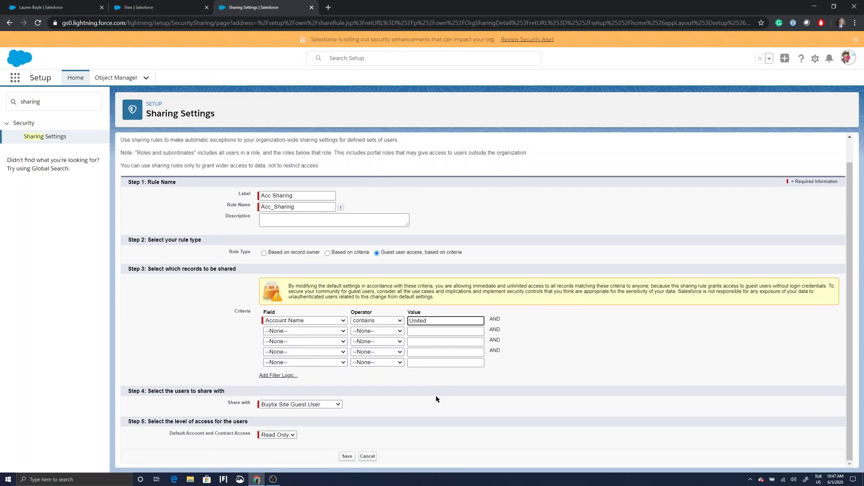
{"action": "left_click", "coordinate": [339, 406]}
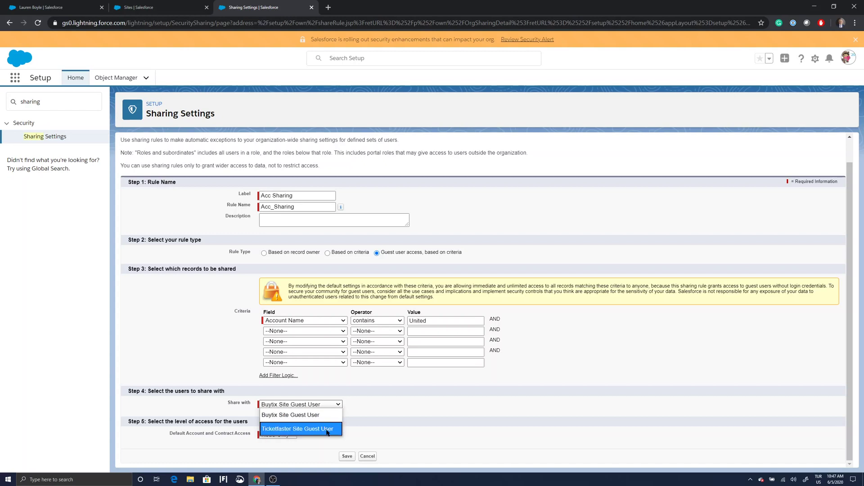
{"action": "left_click", "coordinate": [298, 417]}
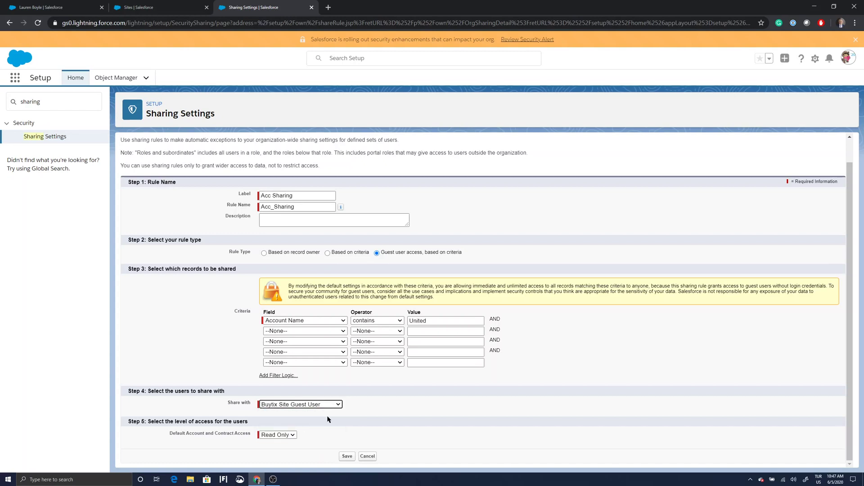
{"action": "left_click", "coordinate": [293, 437]}
{"action": "left_click", "coordinate": [293, 437]}
{"action": "left_click", "coordinate": [347, 456]}
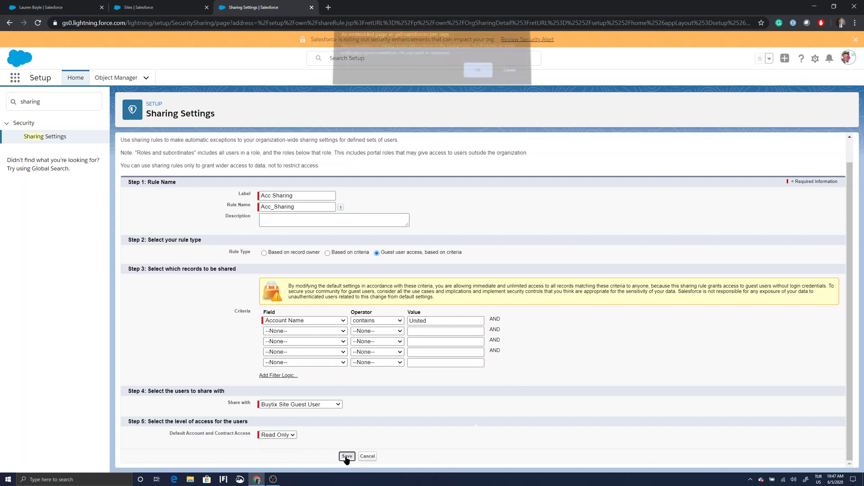
{"action": "left_click", "coordinate": [478, 75]}
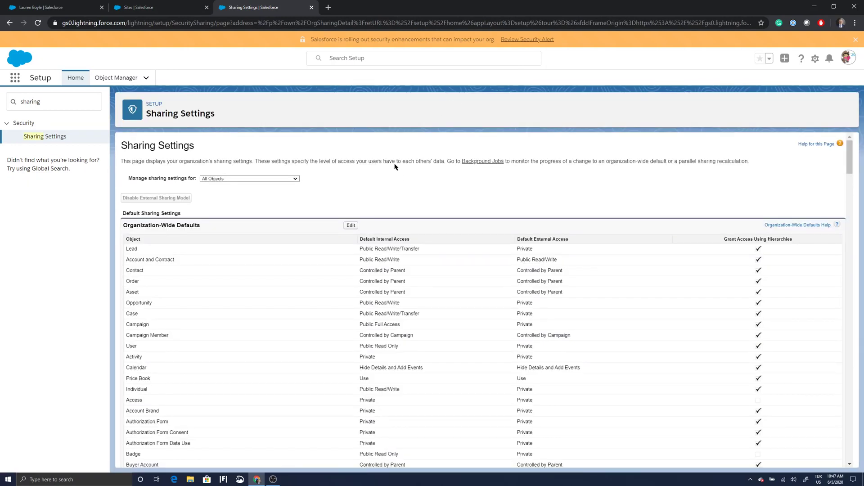
Review the Organization-Wide Defaults after the sharing recalculation finishes.
{"action": "scroll", "coordinate": [363, 169], "scroll_direction": "down", "scroll_amount": 12}
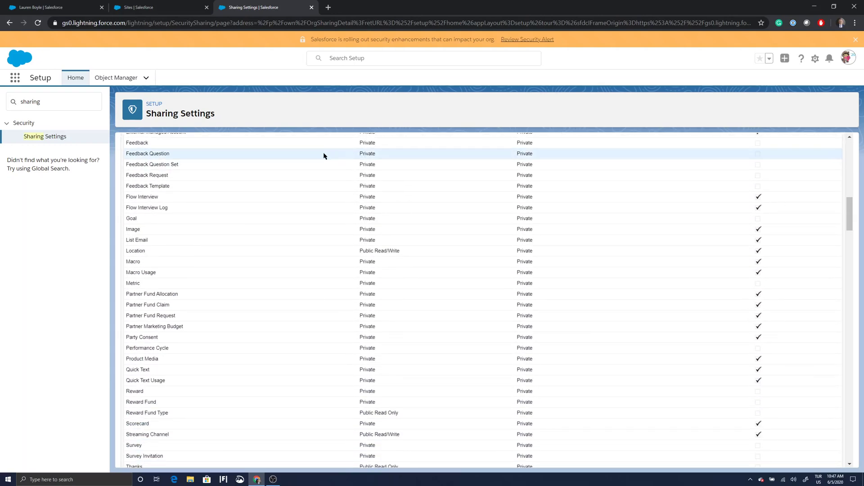
{"action": "scroll", "coordinate": [323, 152], "scroll_direction": "up", "scroll_amount": 12}
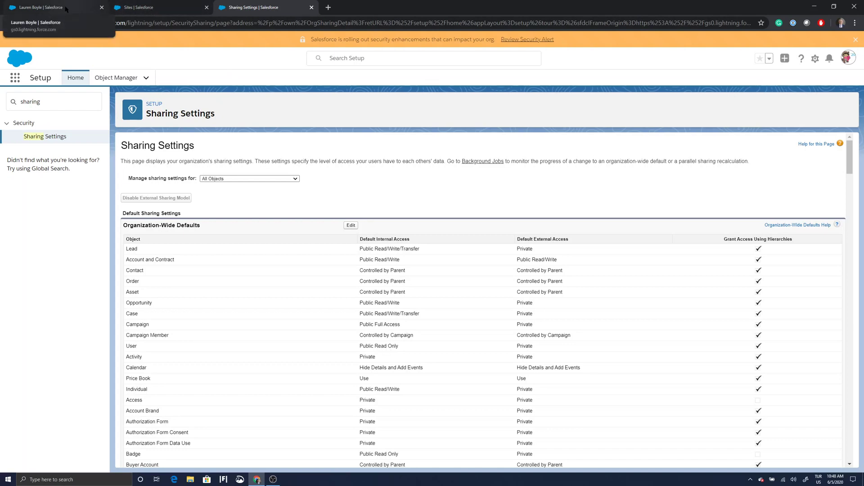
{"action": "left_click", "coordinate": [137, 8]}
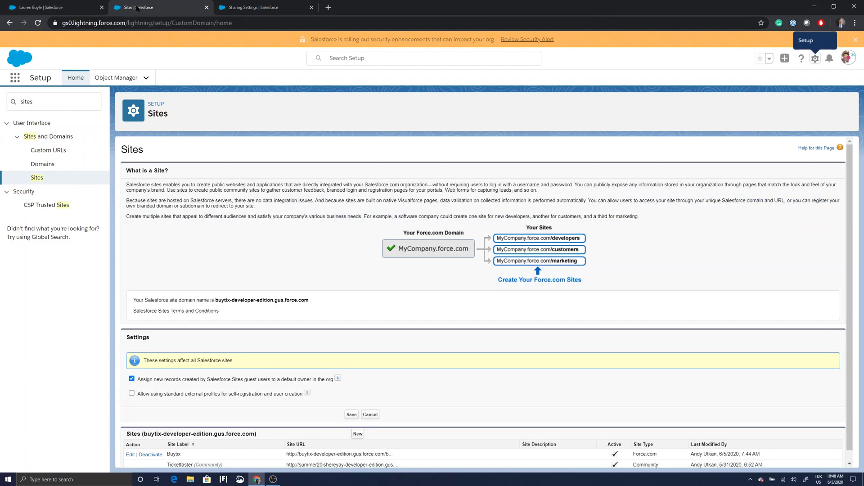
{"action": "scroll", "coordinate": [250, 228], "scroll_direction": "down", "scroll_amount": 1}
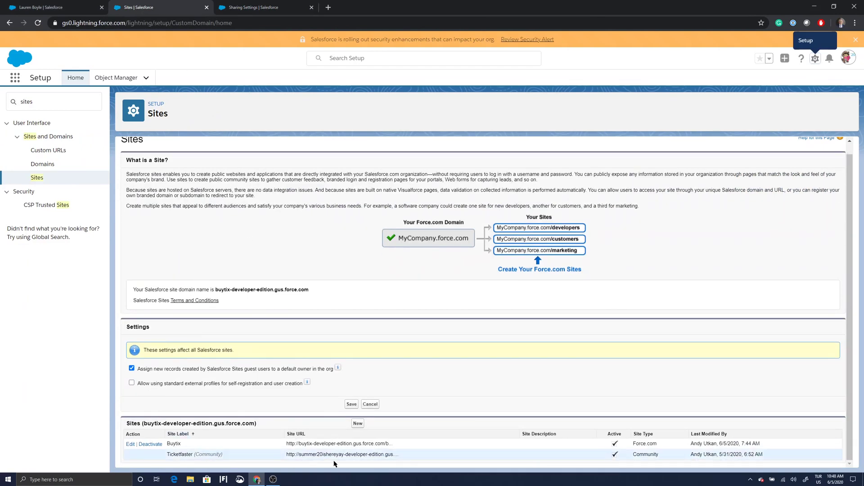
{"action": "left_click", "coordinate": [354, 444]}
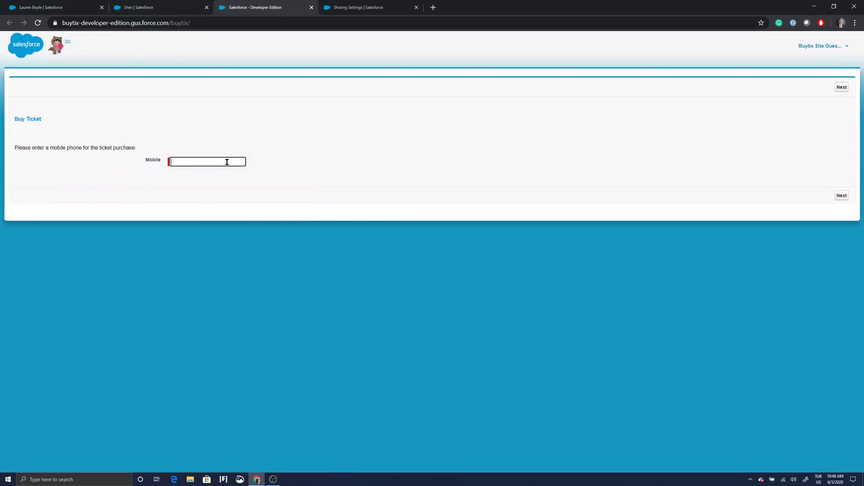
{"action": "type", "text": "5555555555"}
{"action": "left_click", "coordinate": [840, 196]}
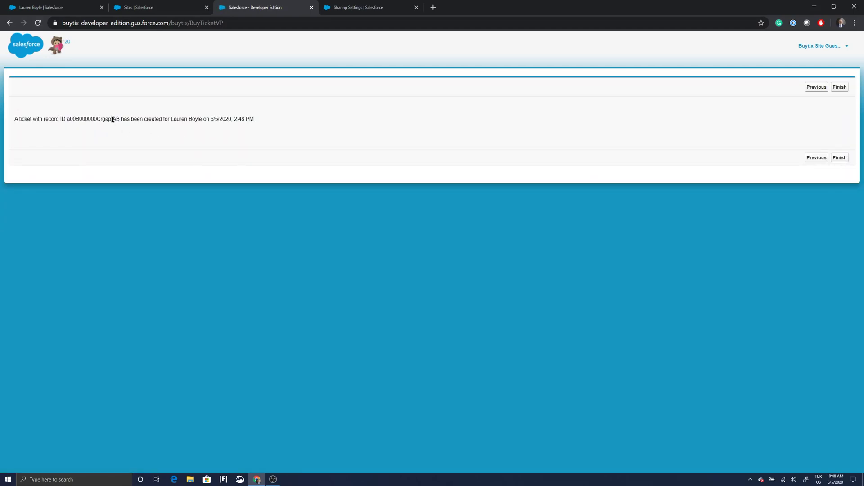
{"action": "left_click_drag", "start_coordinate": [112, 119], "coordinate": [119, 119]}
{"action": "left_click_drag", "start_coordinate": [102, 118], "coordinate": [119, 118]}
Open the contact's newest ticket, T-000027, and compare its ID in the address bar.
{"action": "left_click", "coordinate": [79, 8]}
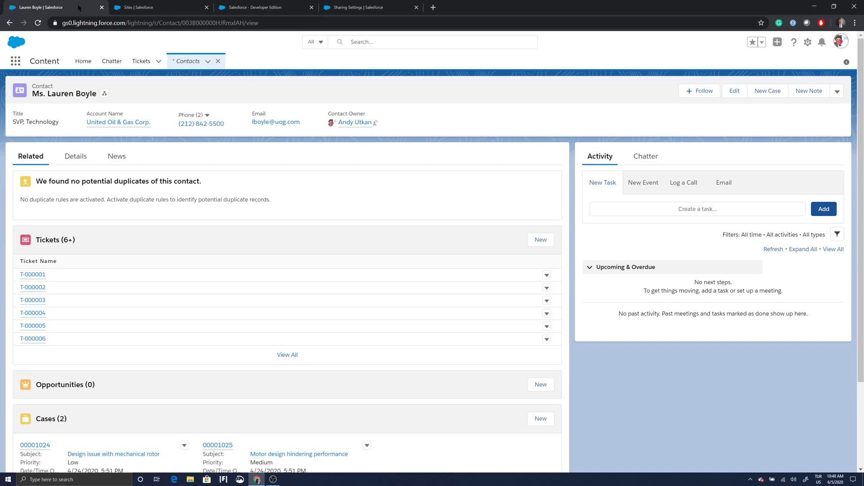
{"action": "left_click", "coordinate": [287, 355]}
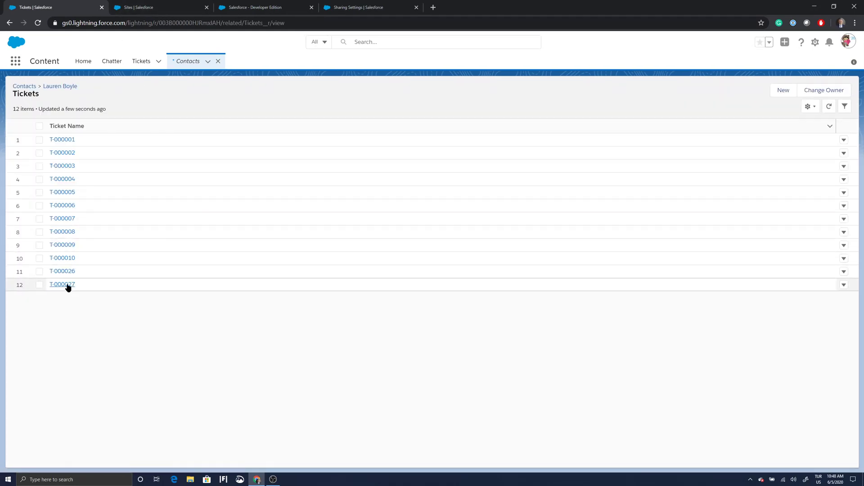
{"action": "left_click", "coordinate": [66, 285]}
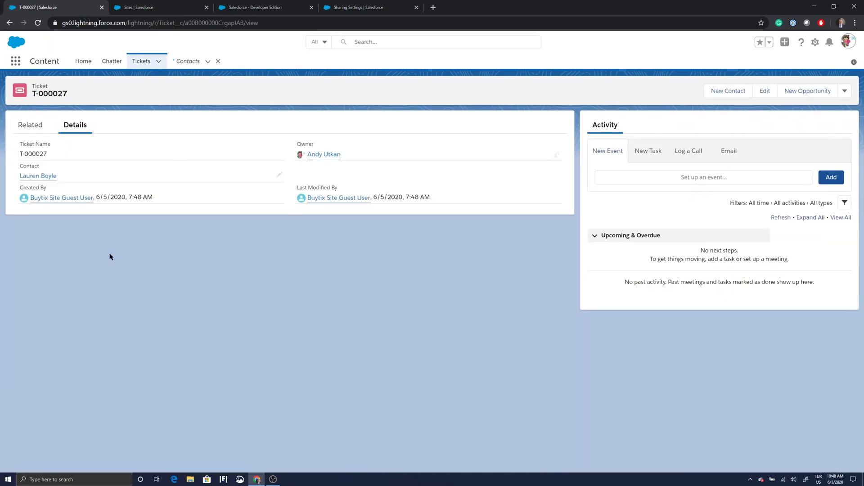
{"action": "left_click_drag", "start_coordinate": [223, 22], "coordinate": [245, 24]}
{"action": "left_click", "coordinate": [261, 23]}
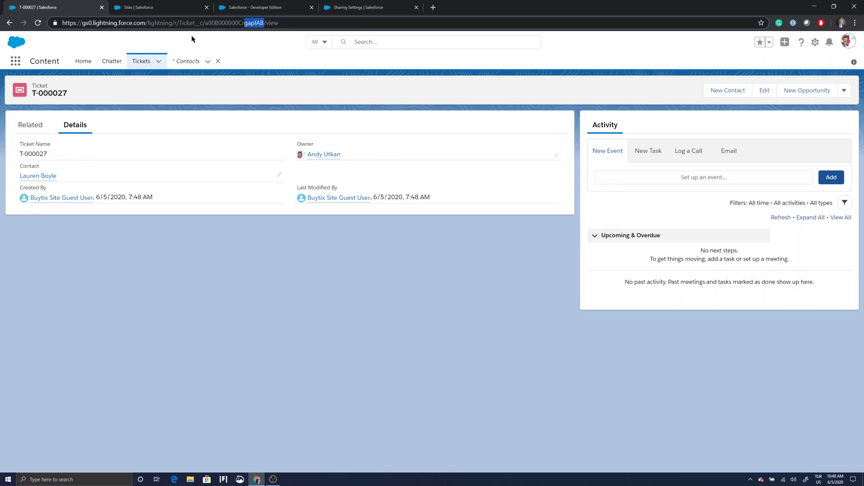
Return to the Buytix confirmation message and highlight the ticket's creation time.
{"action": "left_click", "coordinate": [169, 8]}
{"action": "left_click", "coordinate": [255, 7]}
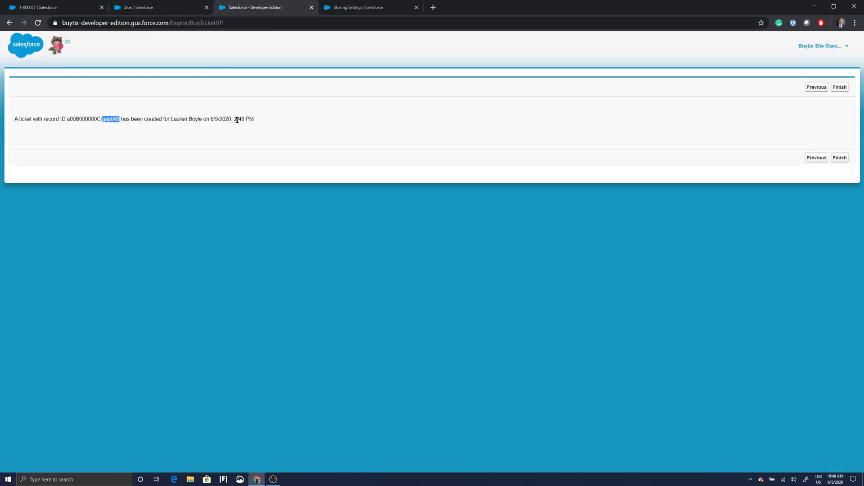
{"action": "left_click_drag", "start_coordinate": [233, 120], "coordinate": [253, 120]}
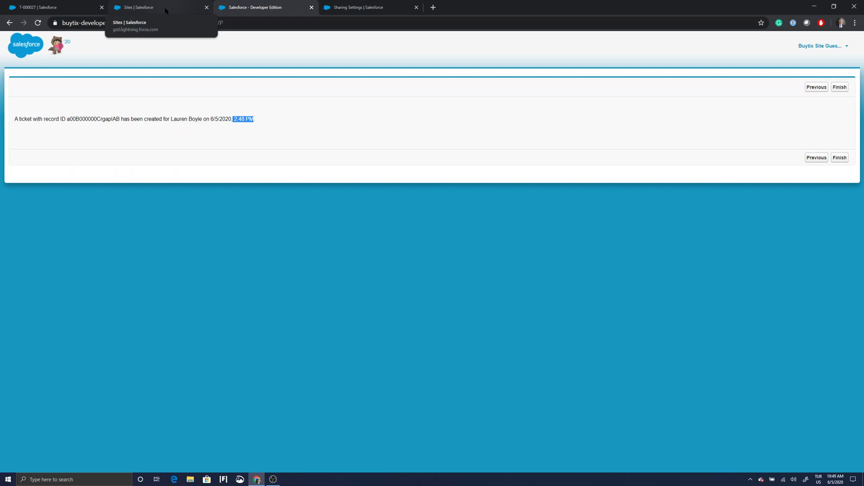
Delete the Account sharing rule for Buytix Site Guest User and confirm the recalculation.
{"action": "left_click", "coordinate": [69, 9]}
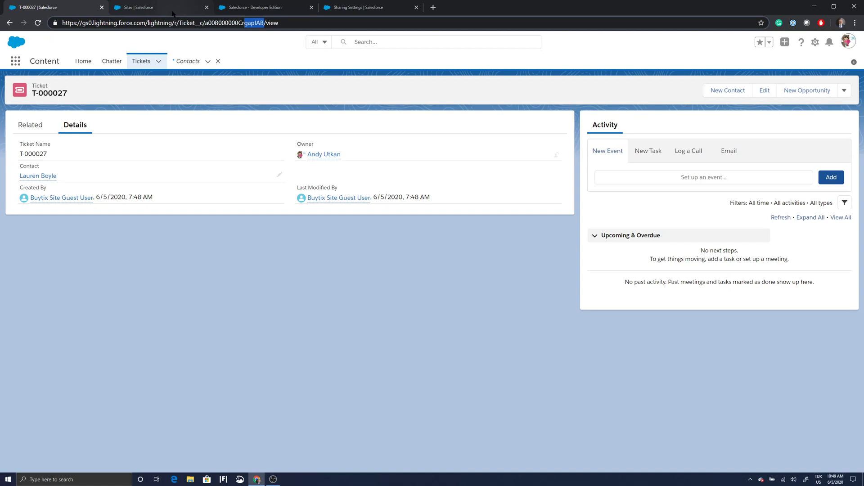
{"action": "left_click", "coordinate": [356, 7]}
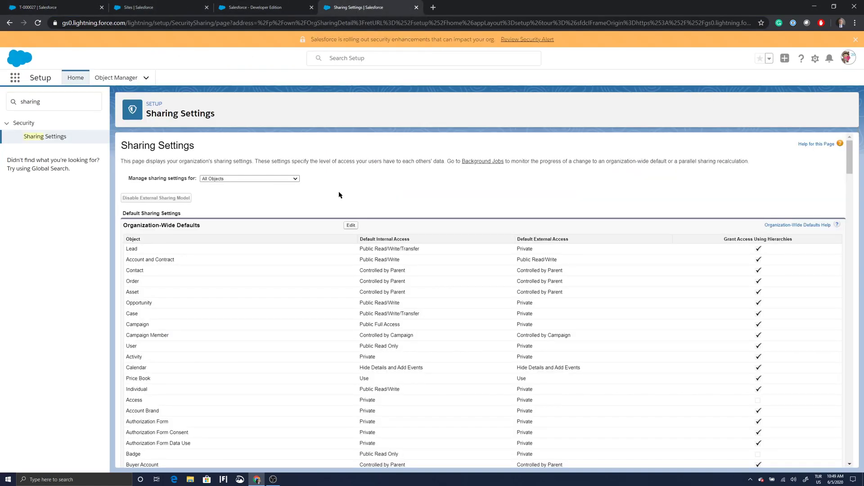
{"action": "scroll", "coordinate": [339, 195], "scroll_direction": "down", "scroll_amount": 12}
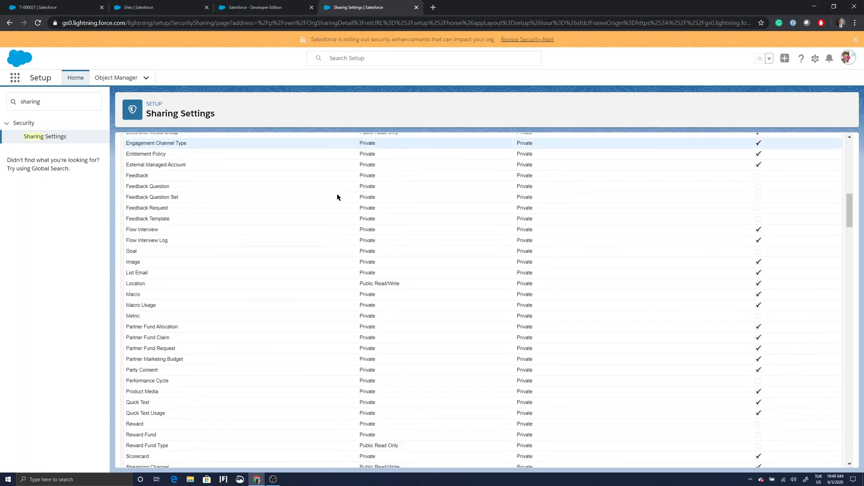
{"action": "scroll", "coordinate": [337, 197], "scroll_direction": "down", "scroll_amount": 15}
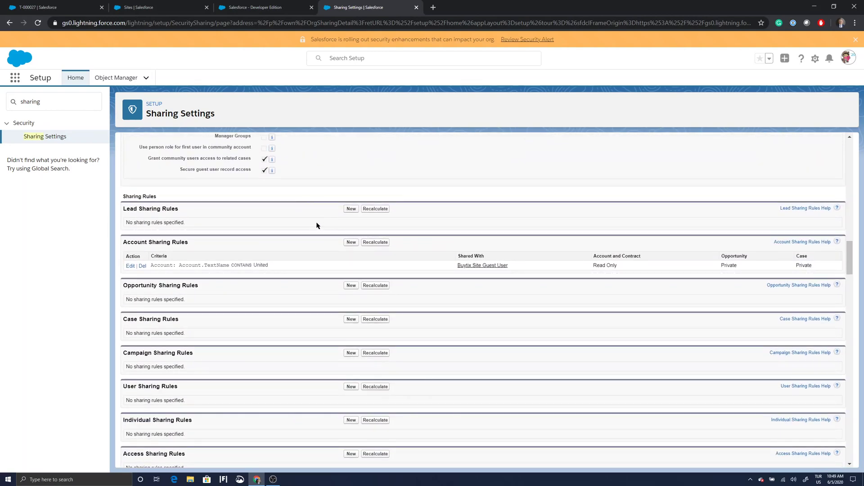
{"action": "left_click", "coordinate": [142, 266]}
{"action": "left_click", "coordinate": [477, 75]}
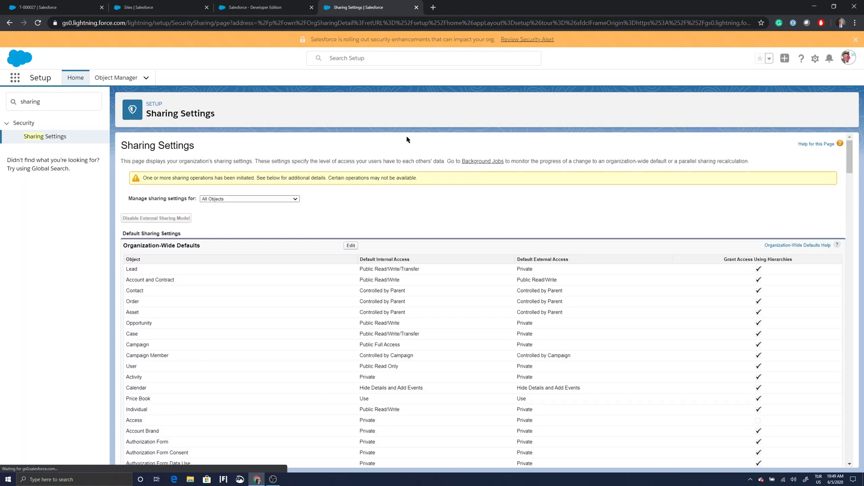
Close the guest Buytix site tab and return to the Sharing Settings page.
{"action": "scroll", "coordinate": [338, 184], "scroll_direction": "down", "scroll_amount": 3}
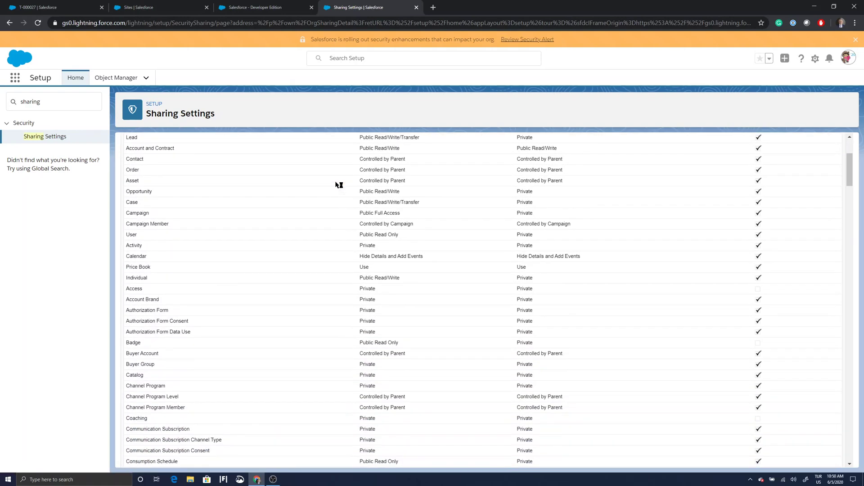
{"action": "scroll", "coordinate": [316, 180], "scroll_direction": "up", "scroll_amount": 3}
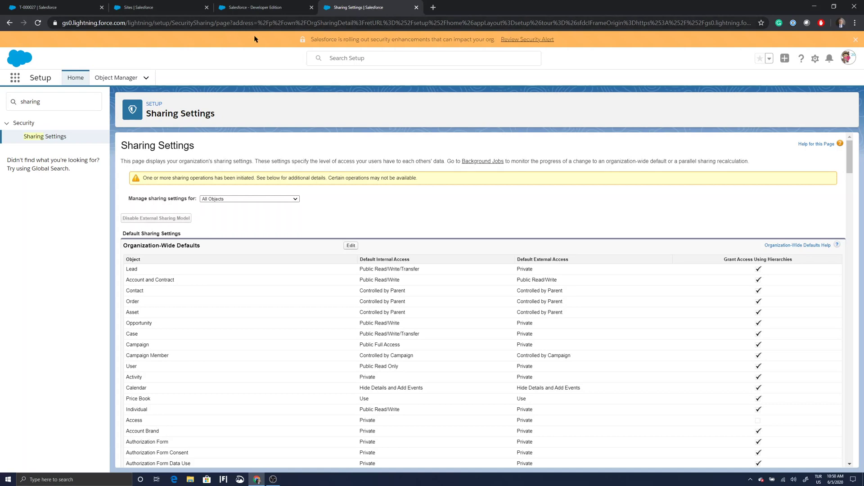
{"action": "left_click", "coordinate": [253, 8]}
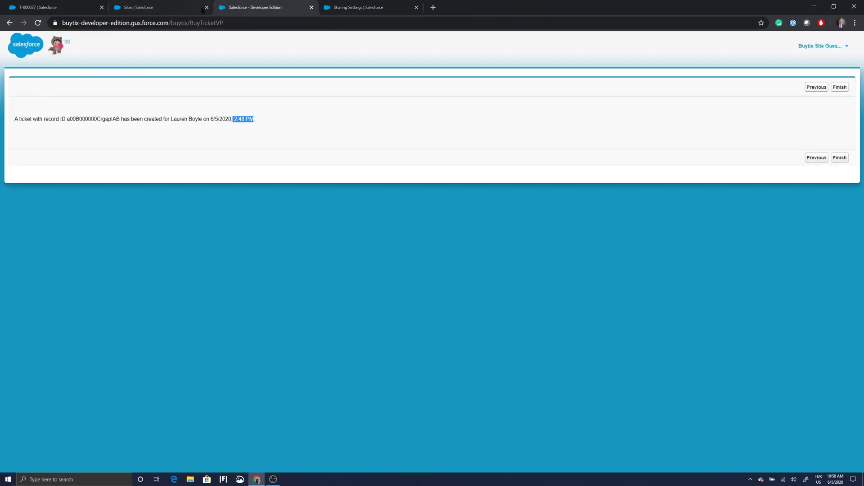
{"action": "left_click", "coordinate": [311, 8]}
{"action": "left_click", "coordinate": [163, 9]}
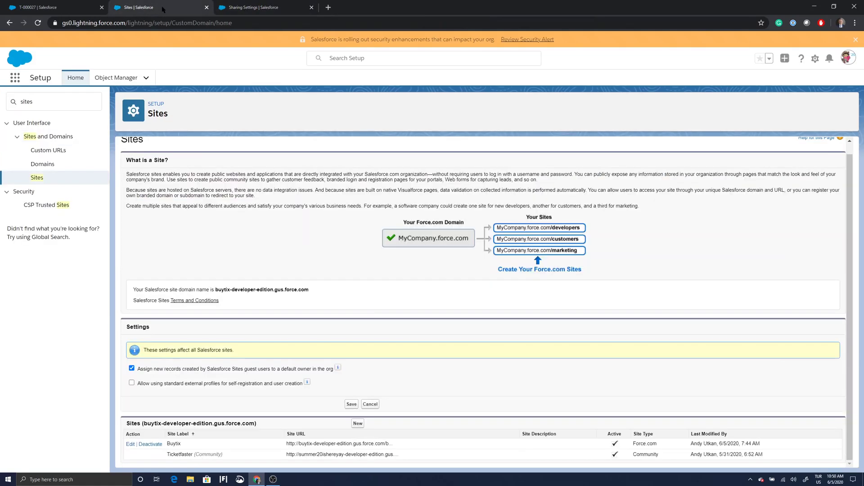
{"action": "left_click", "coordinate": [261, 8]}
Find Flows via Quick Find and open version 3 of Buy Ticket in Summer 20 from its details.
{"action": "left_click", "coordinate": [7, 100]}
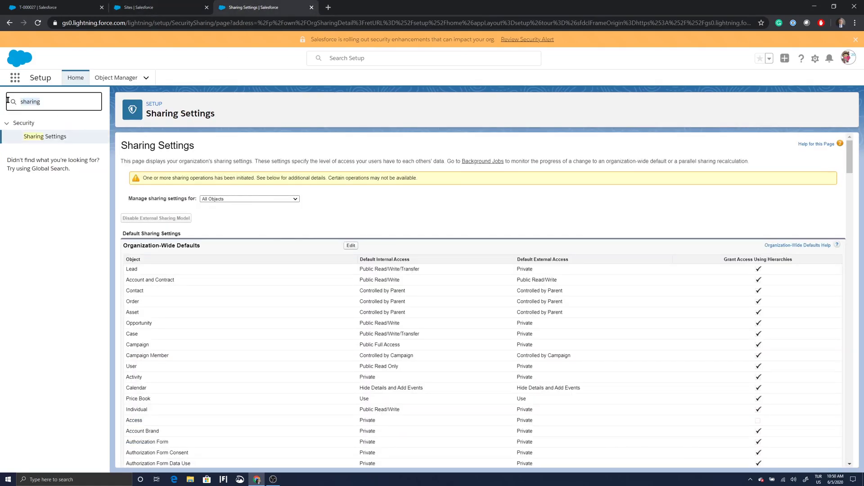
{"action": "type", "text": "flows"}
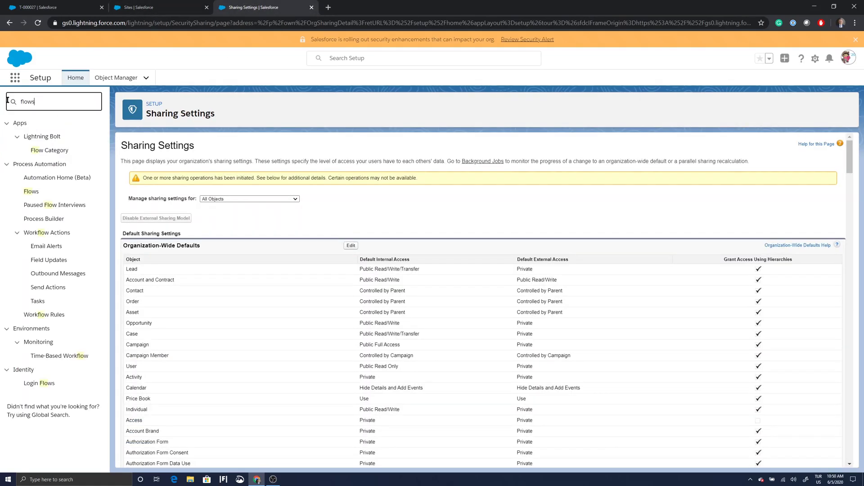
{"action": "left_click", "coordinate": [31, 136]}
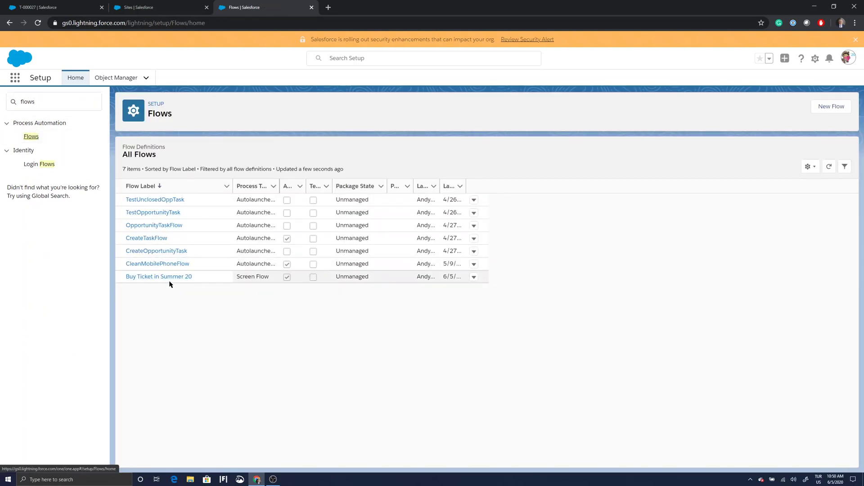
{"action": "left_click", "coordinate": [473, 278]}
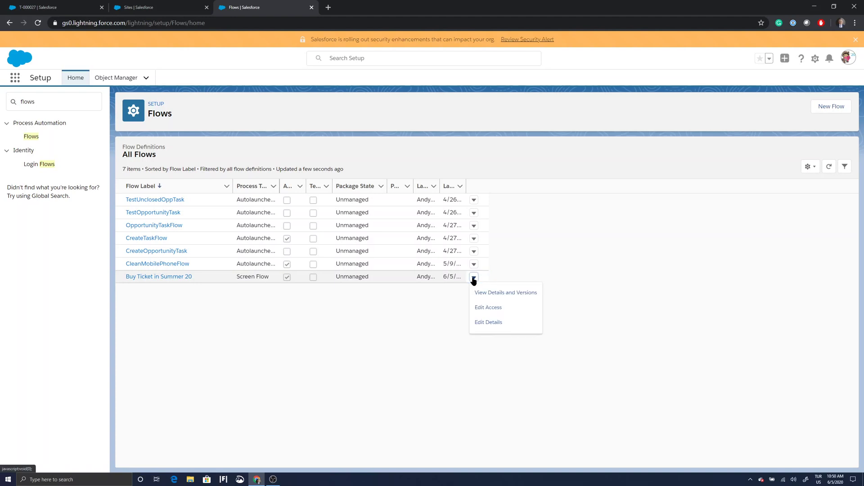
{"action": "left_click", "coordinate": [488, 293]}
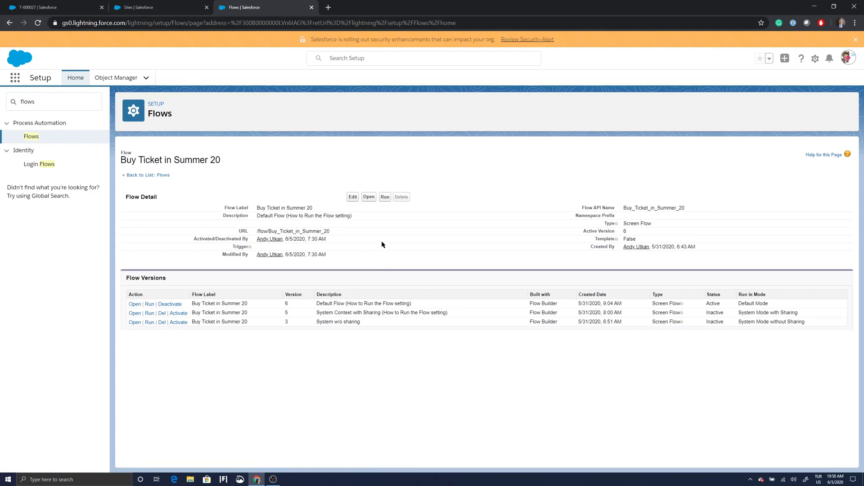
{"action": "left_click", "coordinate": [135, 322]}
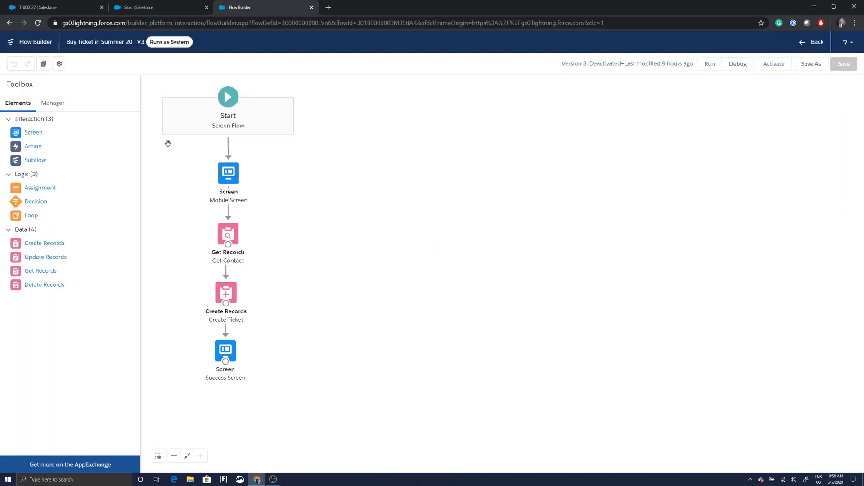
Confirm version 3's advanced properties keep it running in system context without sharing.
{"action": "left_click", "coordinate": [59, 64]}
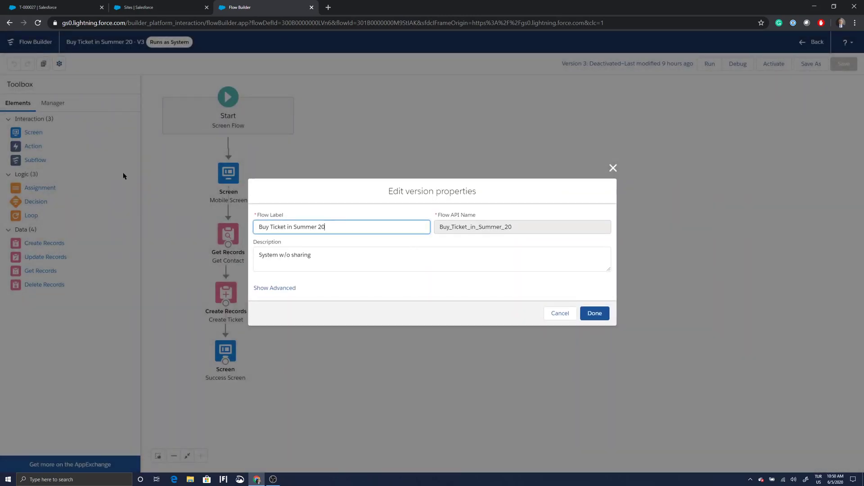
{"action": "left_click", "coordinate": [278, 287]}
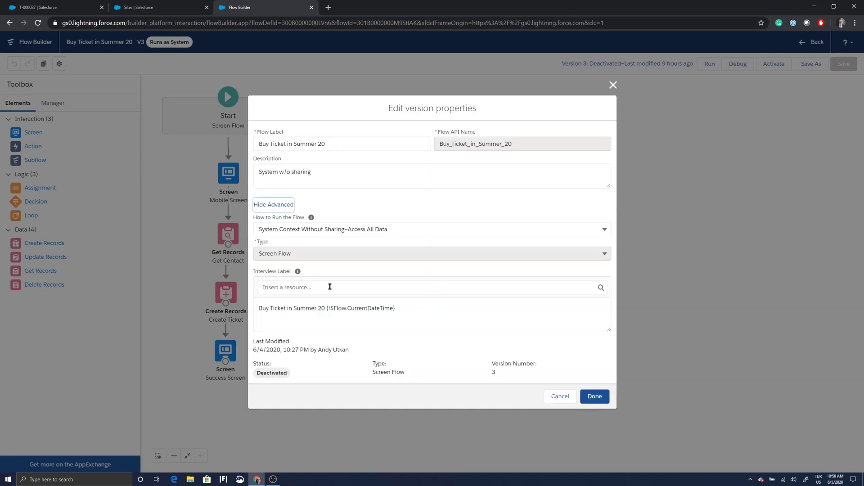
{"action": "left_click", "coordinate": [605, 229]}
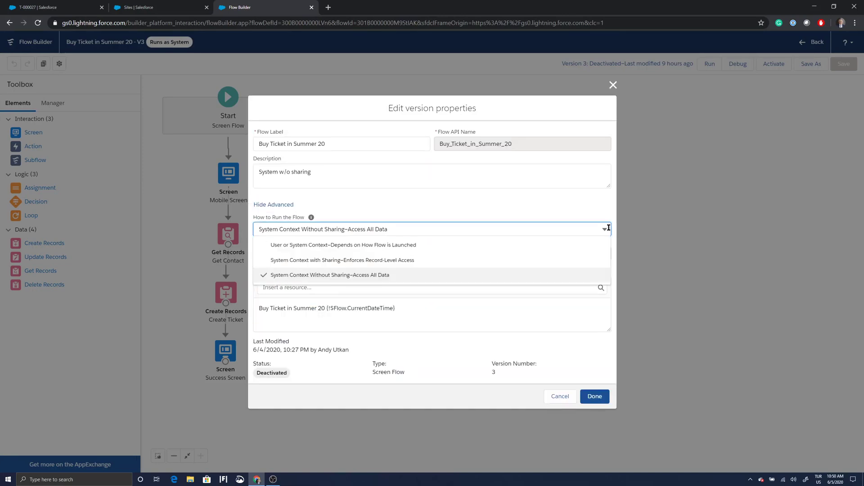
{"action": "left_click", "coordinate": [529, 284]}
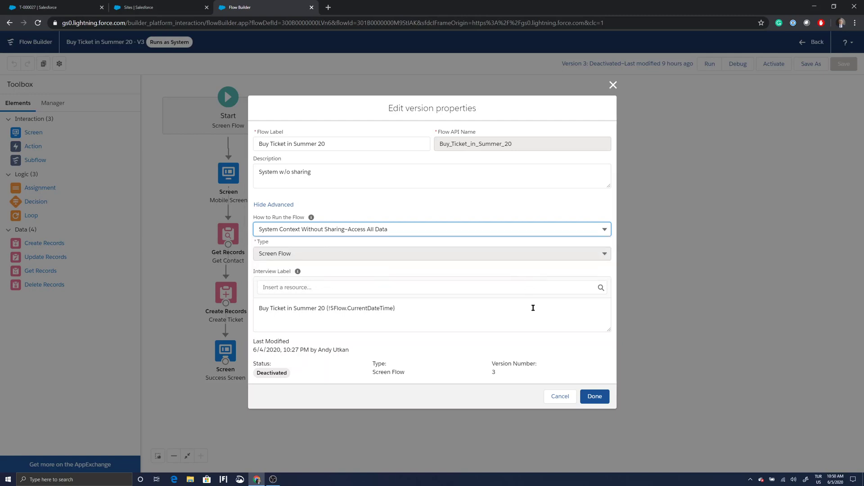
{"action": "left_click", "coordinate": [594, 396]}
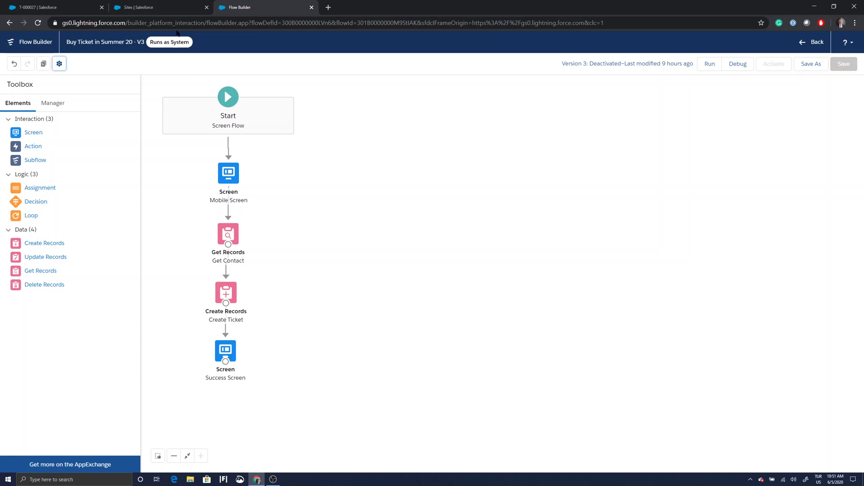
Leave Flow Builder and activate version 3 from the flow details page.
{"action": "left_click", "coordinate": [803, 48]}
{"action": "left_click", "coordinate": [478, 69]}
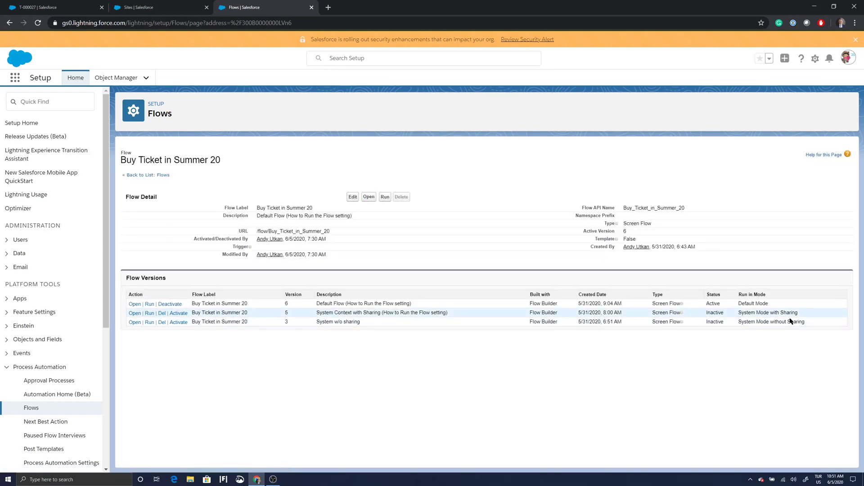
{"action": "left_click", "coordinate": [182, 324]}
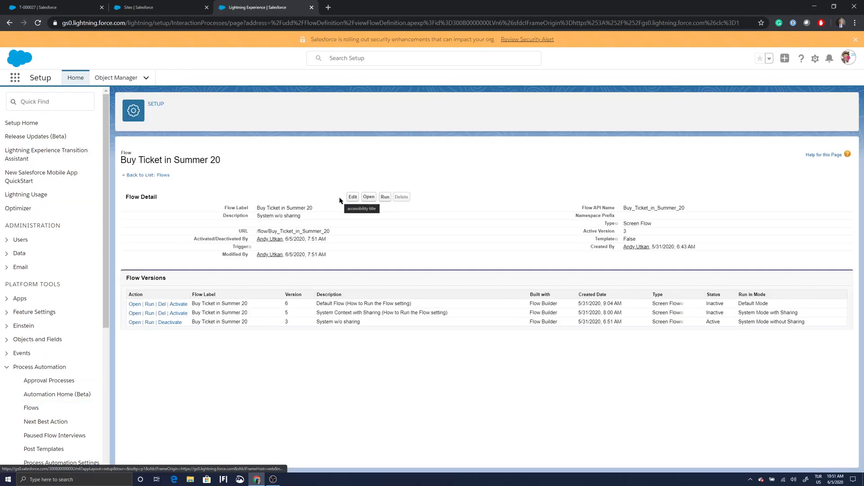
{"action": "left_click", "coordinate": [142, 7]}
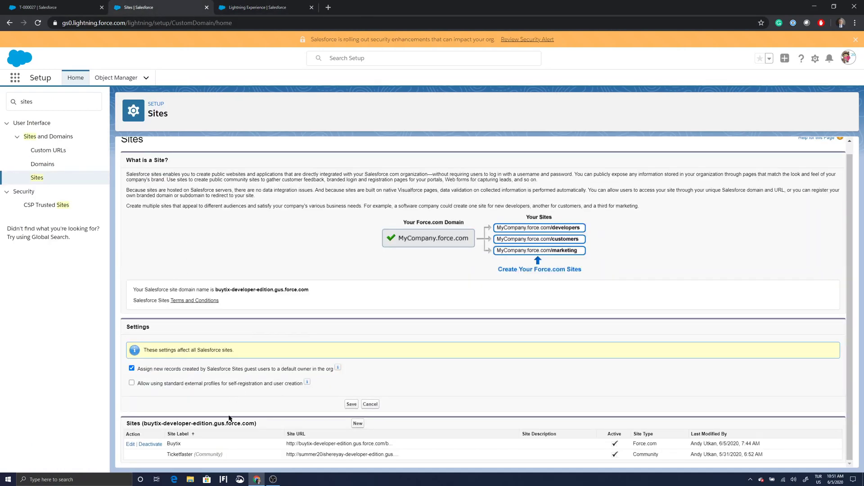
Submit a mobile number on the public Buytix site to create ticket T-000027, then select its record ID.
{"action": "left_click", "coordinate": [332, 444]}
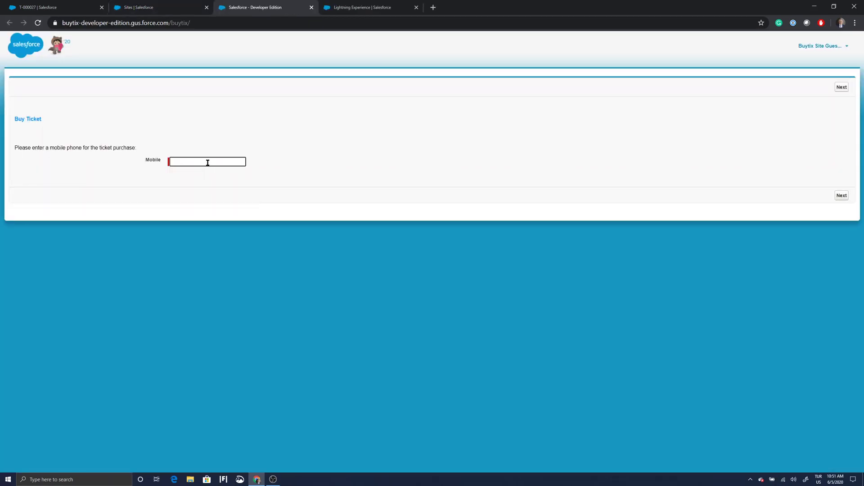
{"action": "type", "text": "5555555555"}
{"action": "left_click", "coordinate": [842, 196]}
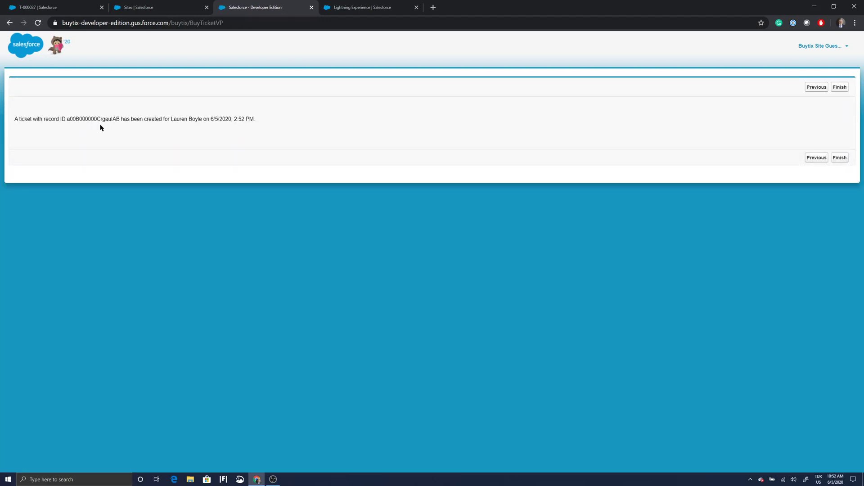
{"action": "left_click_drag", "start_coordinate": [105, 119], "coordinate": [120, 119]}
{"action": "left_click", "coordinate": [59, 7]}
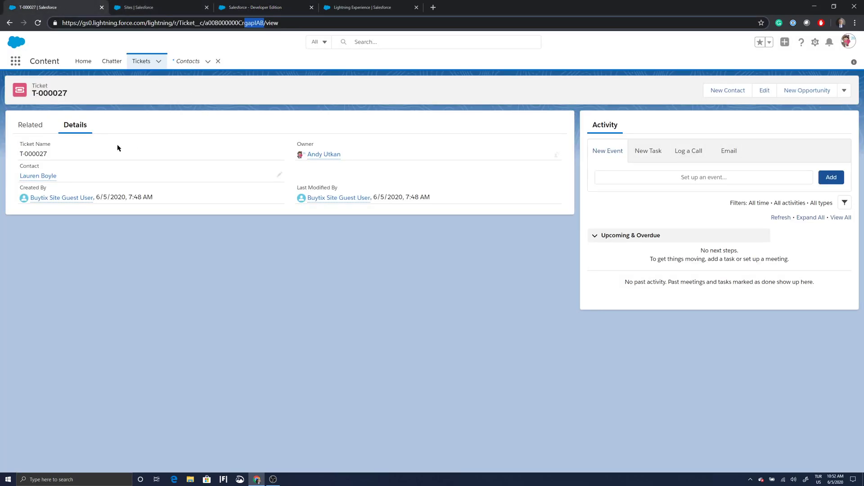
{"action": "left_click", "coordinate": [51, 176]}
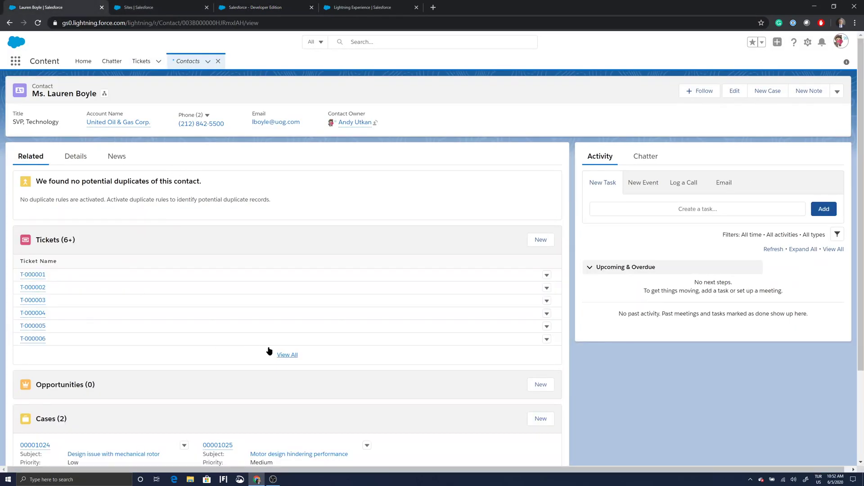
{"action": "left_click", "coordinate": [288, 355]}
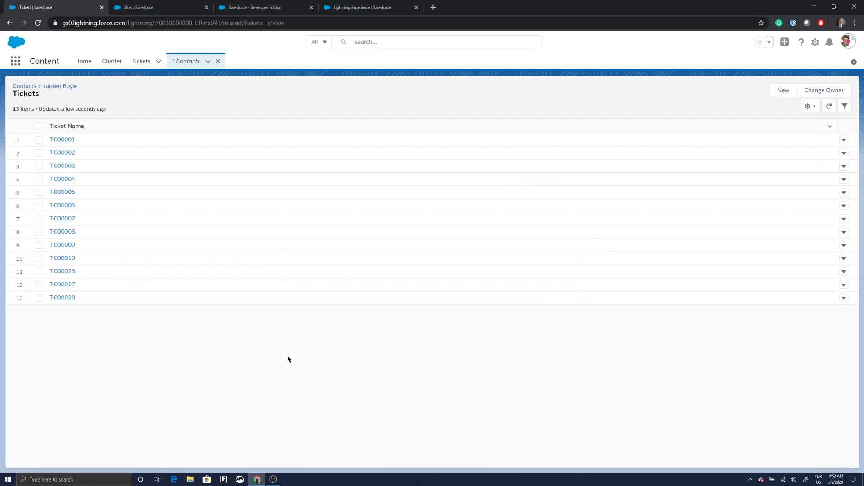
{"action": "left_click", "coordinate": [63, 298]}
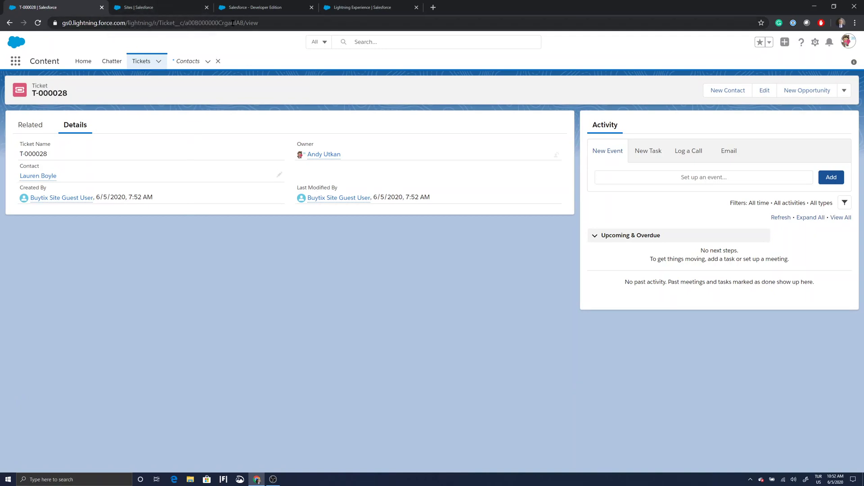
{"action": "left_click_drag", "start_coordinate": [228, 22], "coordinate": [244, 23]}
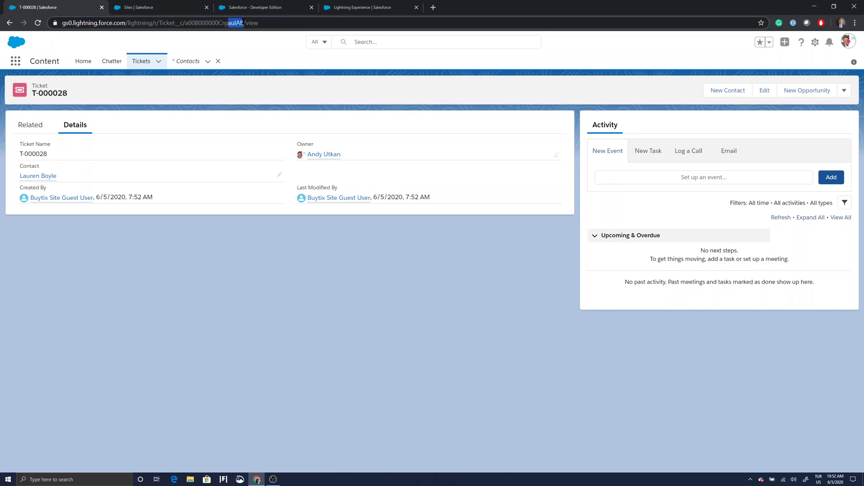
{"action": "left_click", "coordinate": [152, 6]}
{"action": "left_click", "coordinate": [244, 8]}
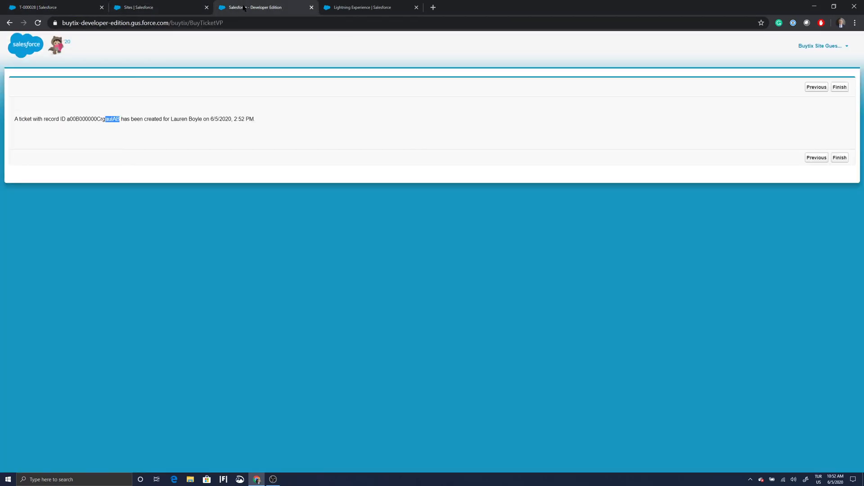